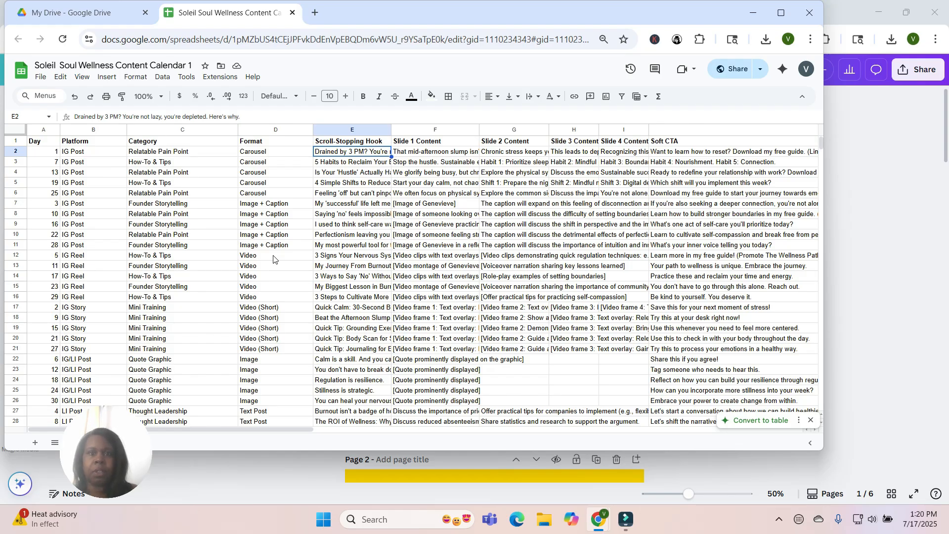
Step: Switch to the Canva carousel design and make a copy of the Soleil IG Carousel Template
{"action": "key", "text": "alt+Tab"}
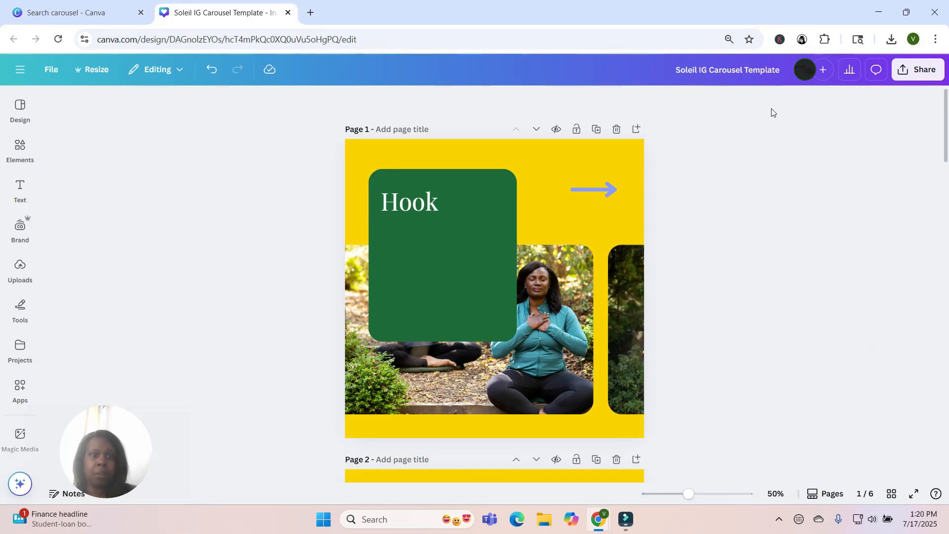
{"action": "left_click", "coordinate": [96, 71]}
{"action": "left_click", "coordinate": [55, 72]}
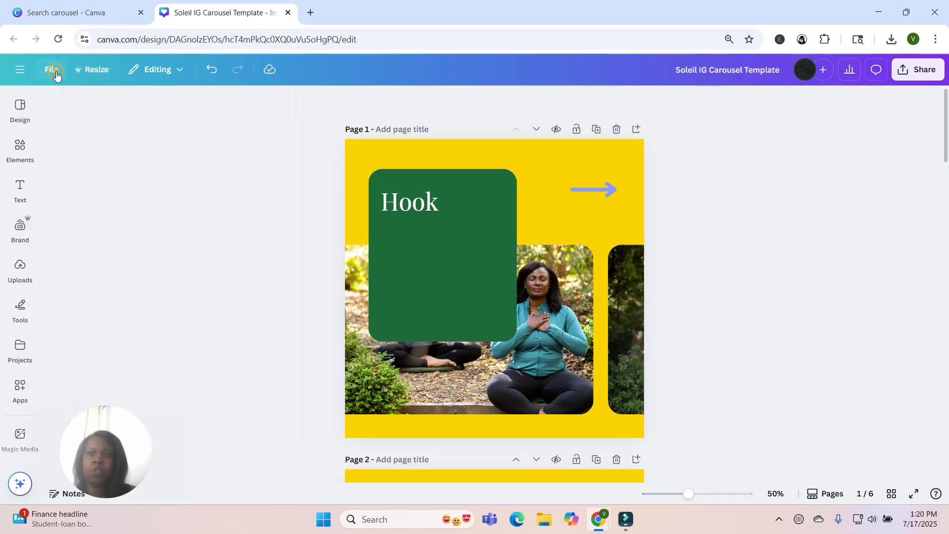
{"action": "left_click", "coordinate": [56, 74]}
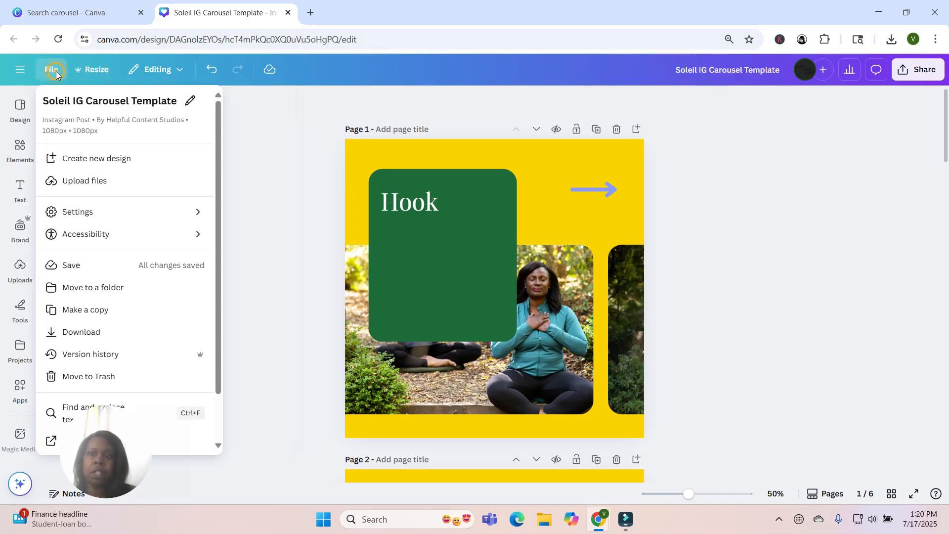
{"action": "left_click", "coordinate": [87, 306]}
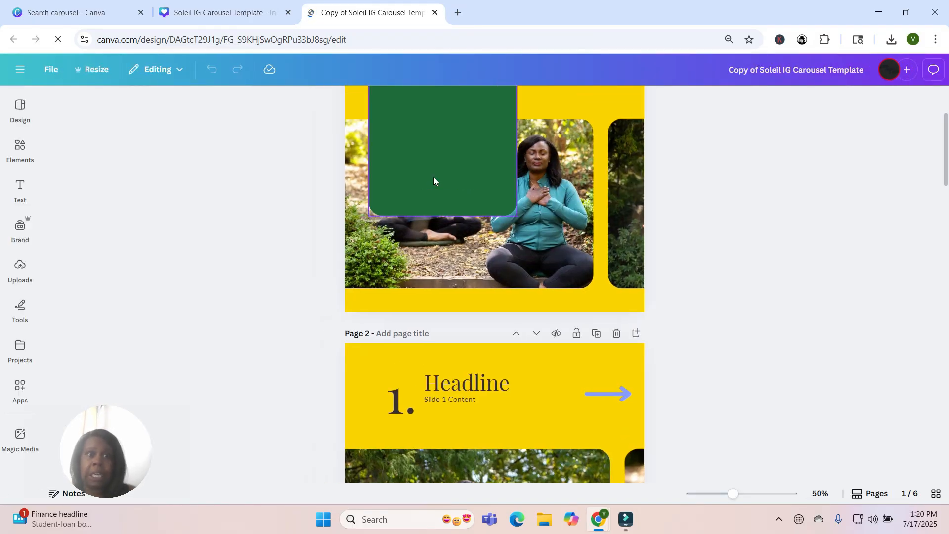
Step: Rename the copied design as Soleil IG Carousel Template by removing the "Copy of" prefix
{"action": "left_click", "coordinate": [675, 73]}
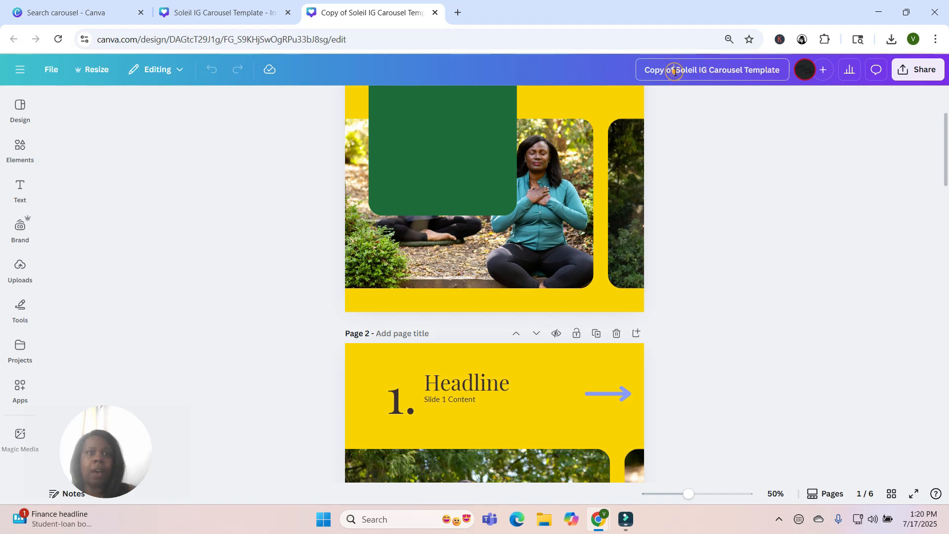
{"action": "key", "text": "BackSpace"}
{"action": "key", "text": "BackSpace"}
{"action": "key", "text": "BackSpace"}
{"action": "key", "text": "BackSpace"}
{"action": "key", "text": "BackSpace"}
{"action": "key", "text": "BackSpace"}
{"action": "key", "text": "BackSpace"}
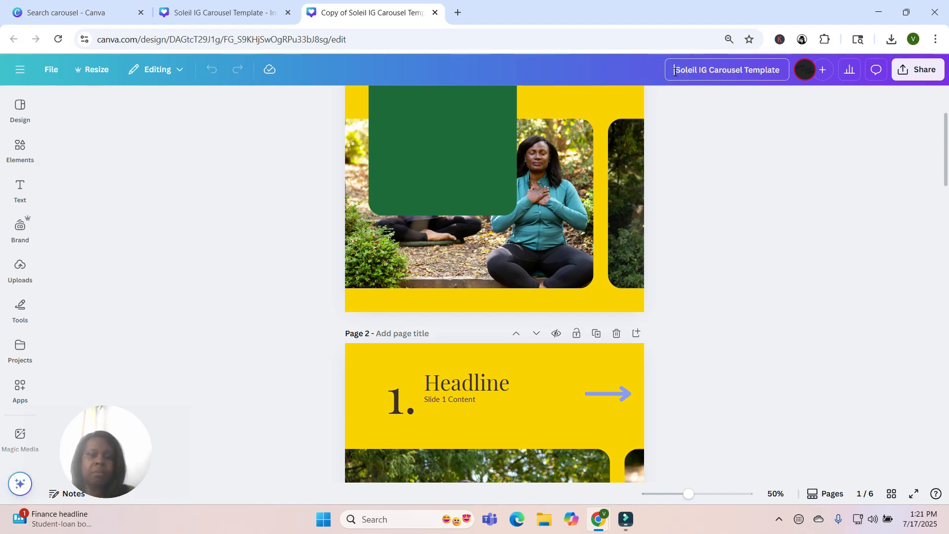
Step: Search the Canva apps for "bulk" and open the Bulk create app
{"action": "left_click_drag", "start_coordinate": [946, 164], "coordinate": [838, 119]}
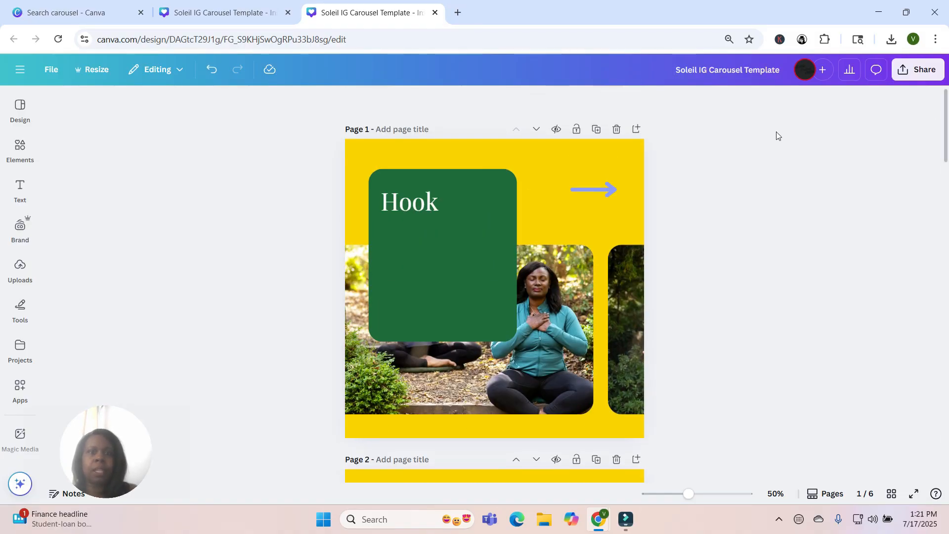
{"action": "left_click", "coordinate": [427, 212]}
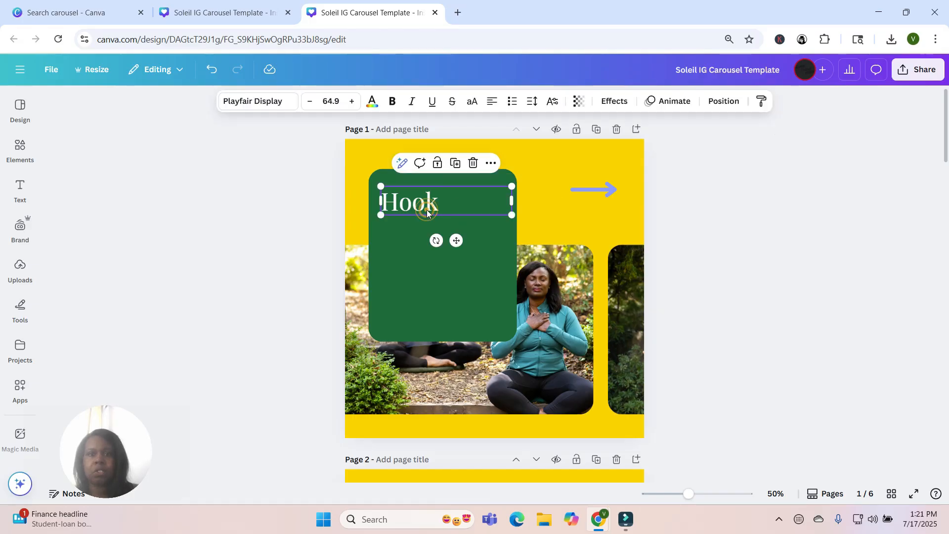
{"action": "mouse_move", "coordinate": [20, 306]}
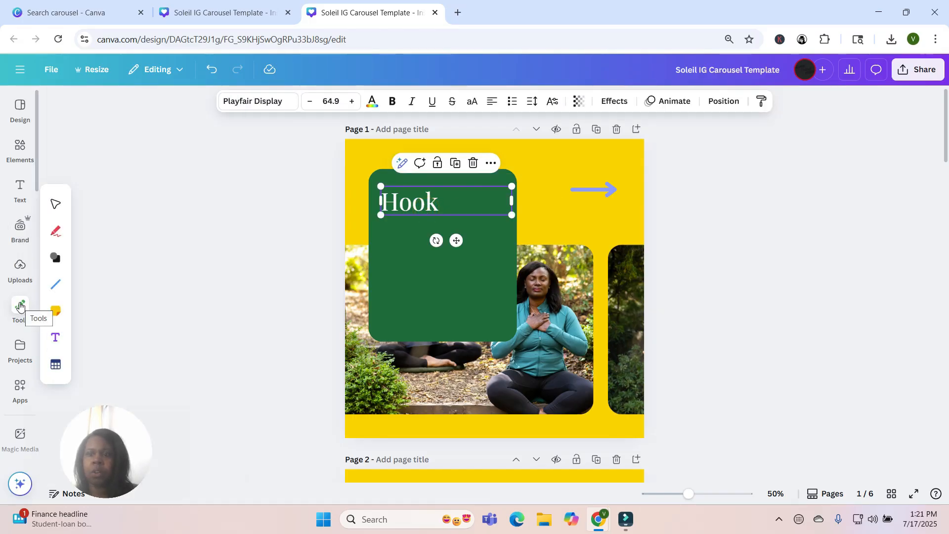
{"action": "left_click", "coordinate": [13, 386]}
{"action": "left_click", "coordinate": [122, 103]}
{"action": "type", "text": "bulk c"}
{"action": "key", "text": "BackSpace"}
{"action": "key", "text": "BackSpace"}
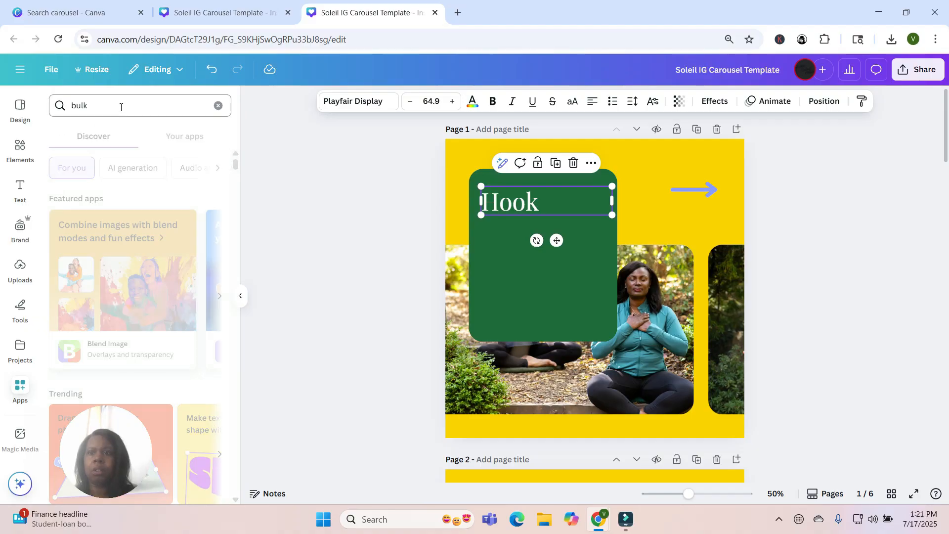
{"action": "key", "text": "Return"}
{"action": "left_click", "coordinate": [68, 153]}
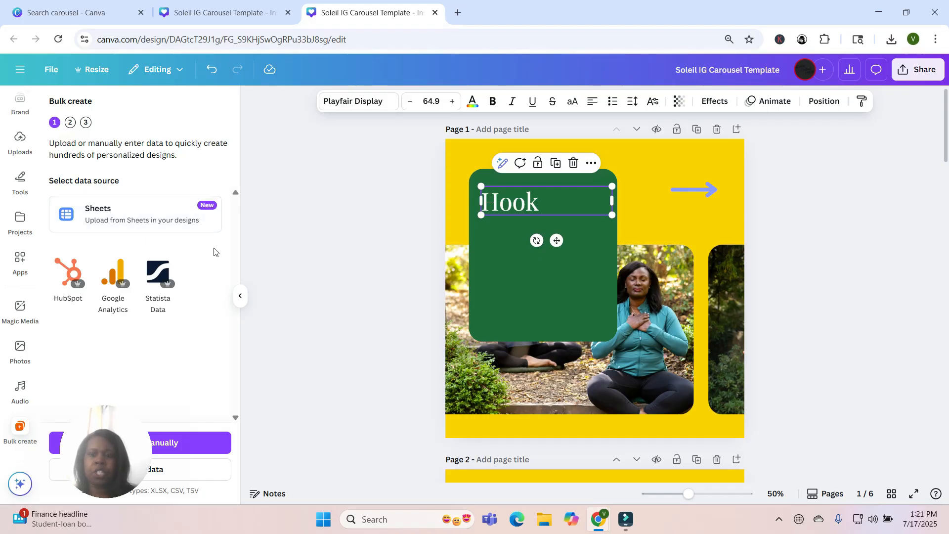
Step: Start entering the Bulk create data manually in a data table
{"action": "left_click_drag", "start_coordinate": [135, 426], "coordinate": [907, 393]}
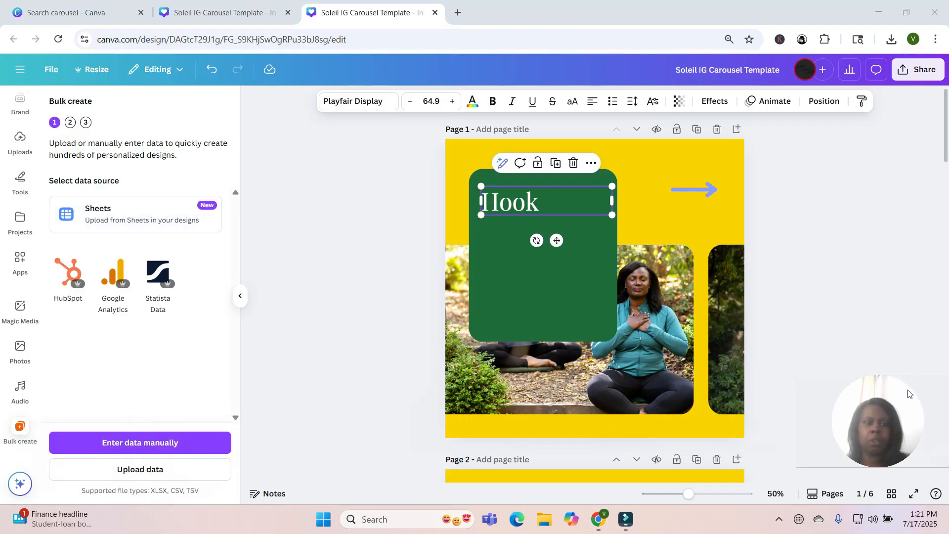
{"action": "left_click", "coordinate": [180, 442]}
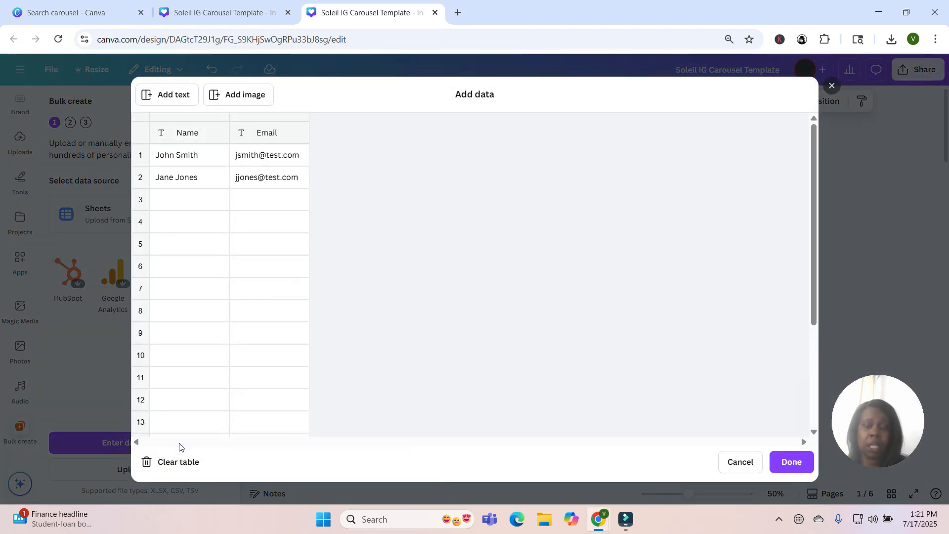
{"action": "left_click", "coordinate": [204, 134]}
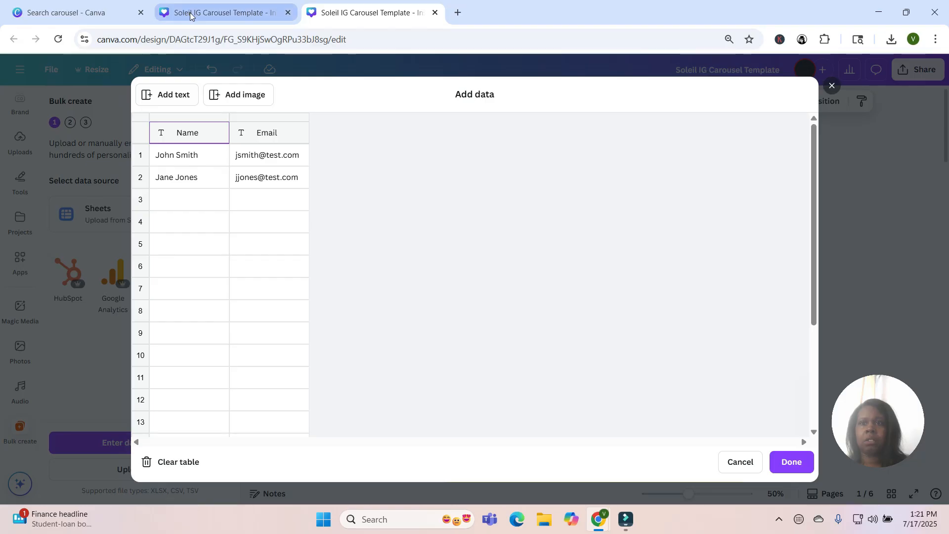
Step: Copy the five carousel rows from Scroll-Stopping Hook through Soft CTA (E2:J6) in the Google Sheets content calendar and return to Canva
{"action": "key", "text": "alt+Tab"}
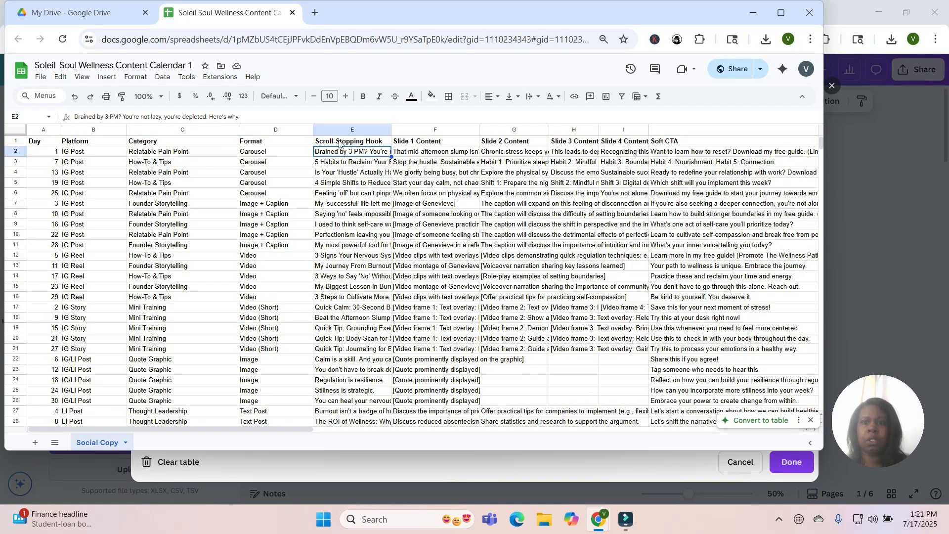
{"action": "left_click", "coordinate": [350, 151]}
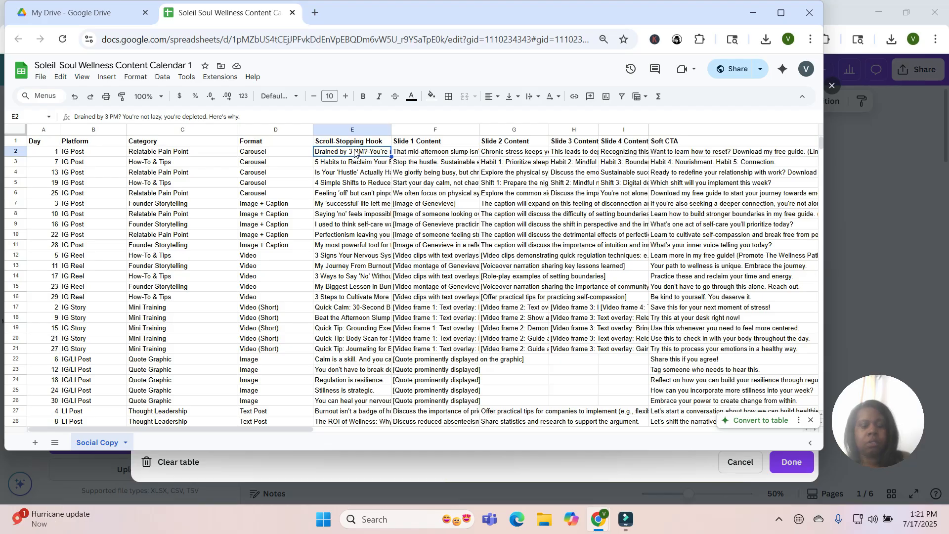
{"action": "key", "text": "ctrl+shift+Right"}
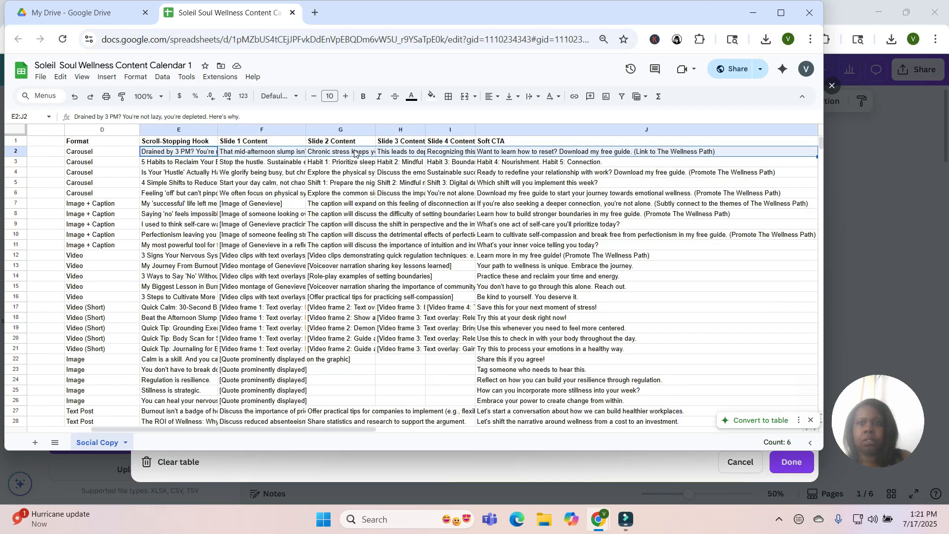
{"action": "key", "text": "shift+Down"}
{"action": "key", "text": "shift+Down"}
{"action": "key", "text": "shift+Down"}
{"action": "key", "text": "shift+Down"}
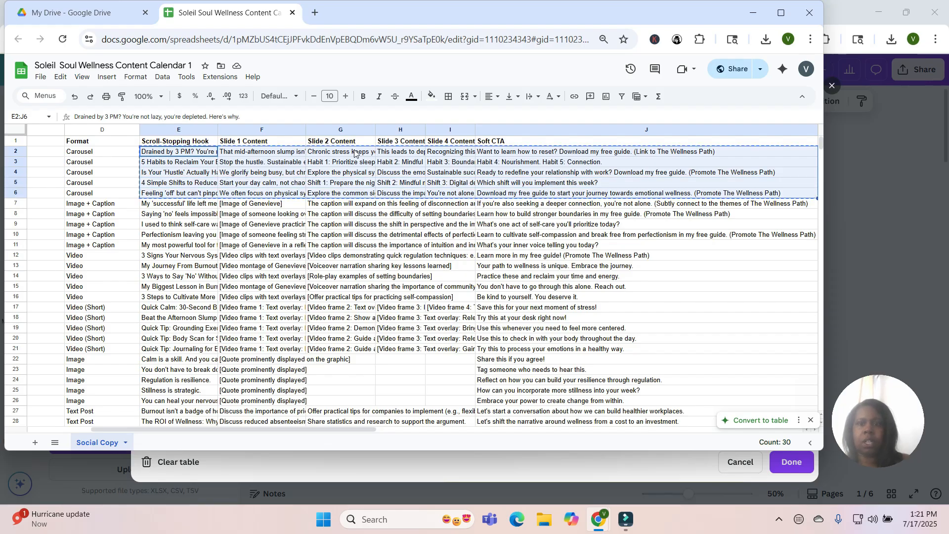
{"action": "key", "text": "alt+Tab"}
Step: Delete the Email column from the sample data table
{"action": "left_click", "coordinate": [181, 162]}
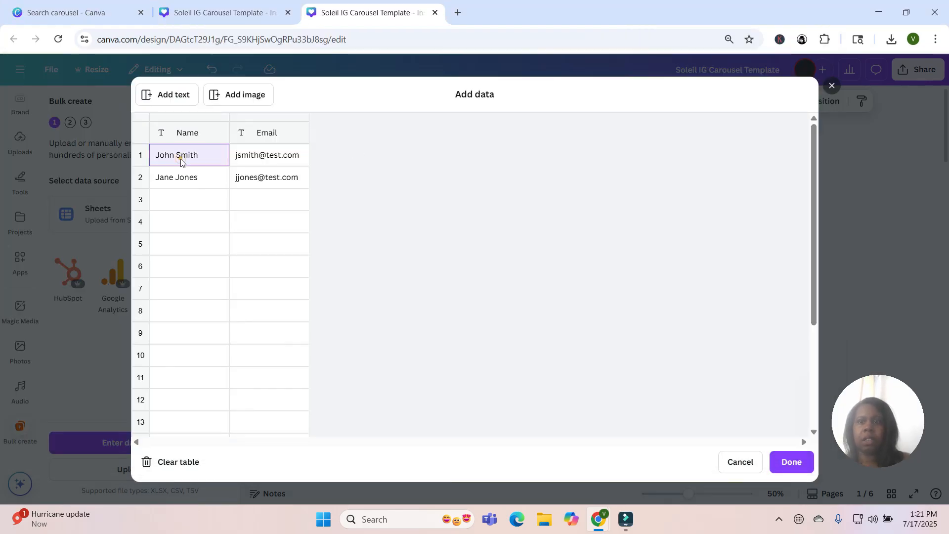
{"action": "left_click", "coordinate": [299, 130]}
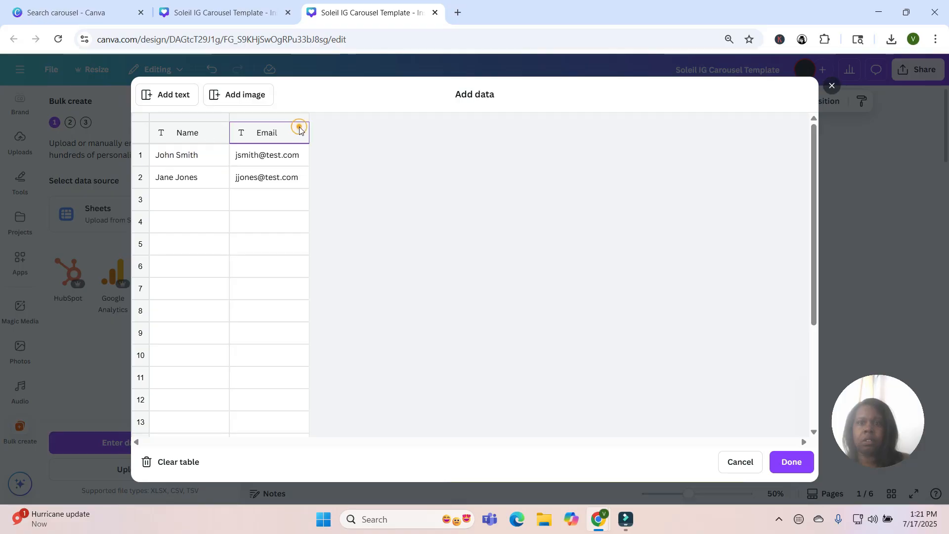
{"action": "right_click", "coordinate": [303, 130]}
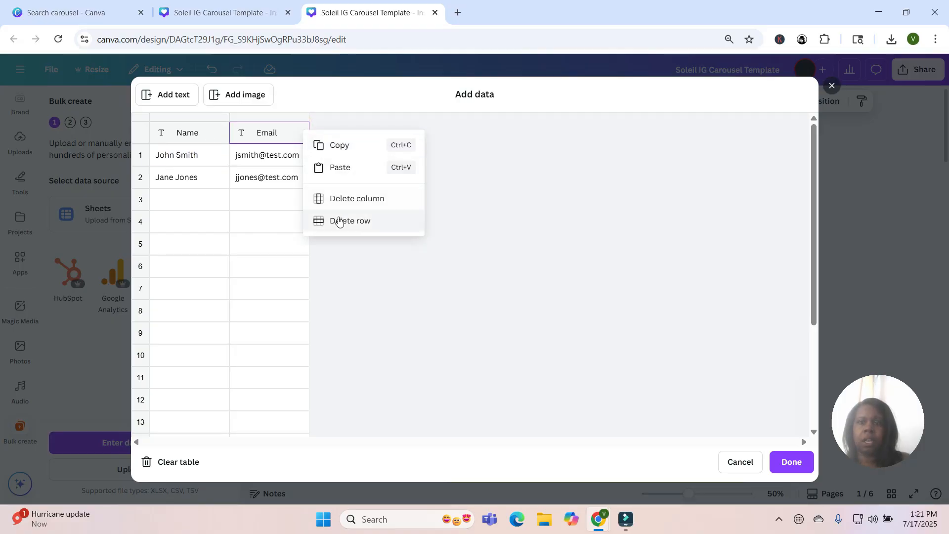
{"action": "left_click", "coordinate": [340, 202]}
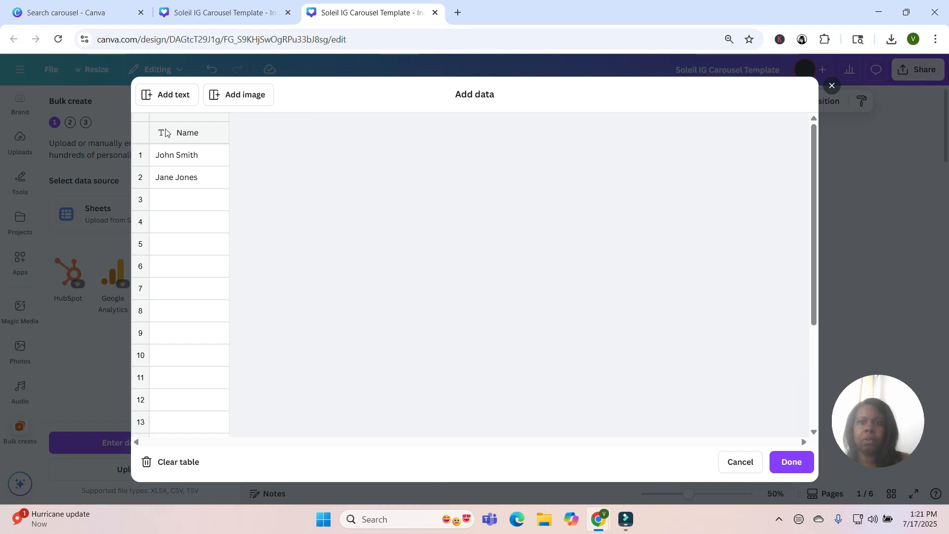
{"action": "right_click", "coordinate": [196, 140]}
{"action": "left_click", "coordinate": [189, 137]}
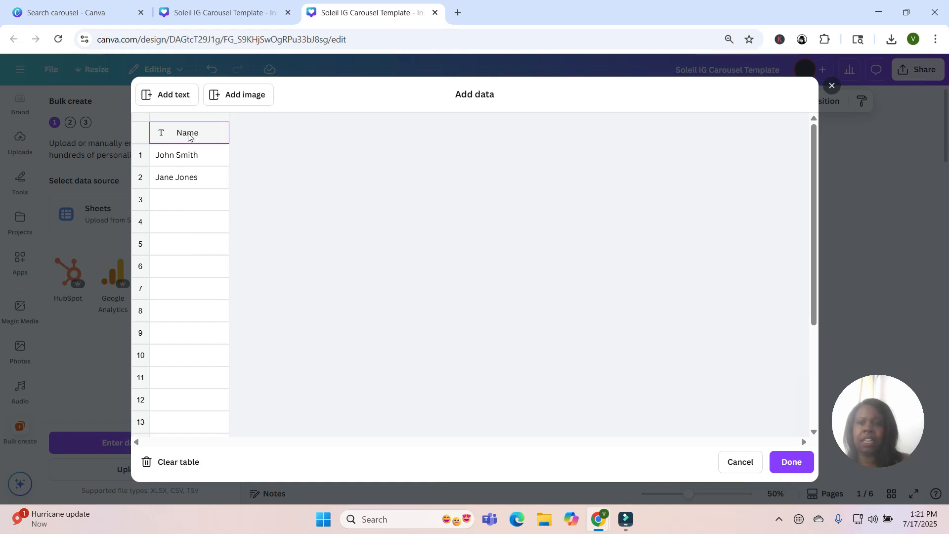
Step: Add five text columns beside the Name column, checking the column headings in the content calendar
{"action": "left_click", "coordinate": [187, 99]}
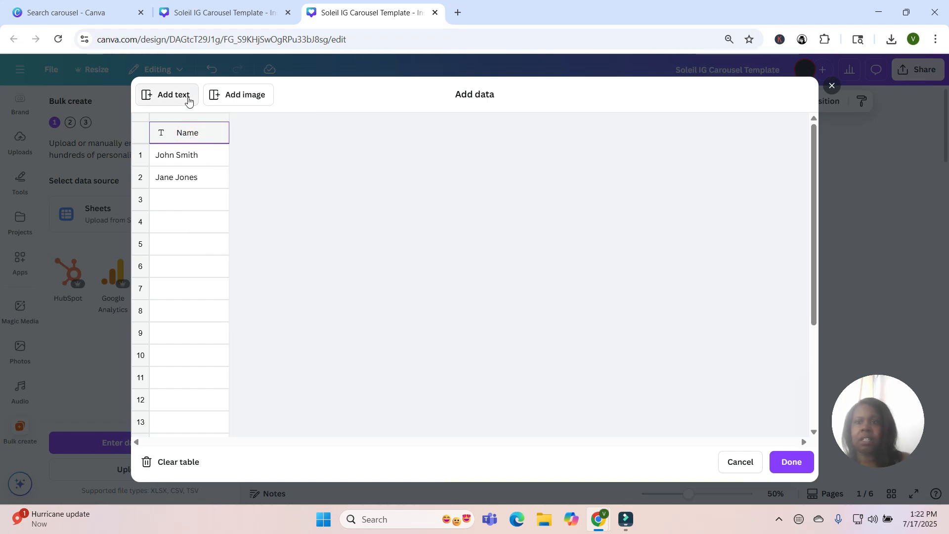
{"action": "left_click", "coordinate": [188, 99]}
{"action": "left_click", "coordinate": [188, 99]}
{"action": "left_click", "coordinate": [188, 100]}
{"action": "key", "text": "alt+Tab"}
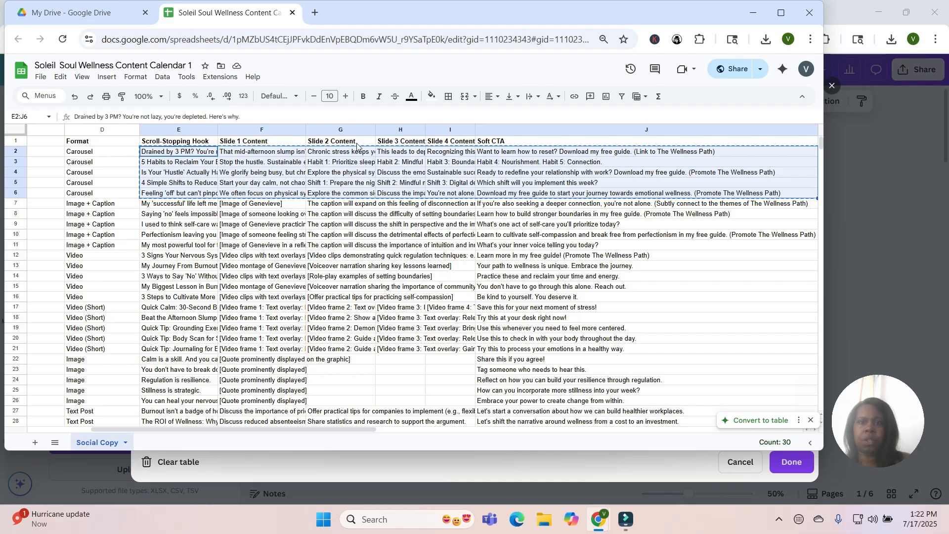
{"action": "key", "text": "alt+Tab"}
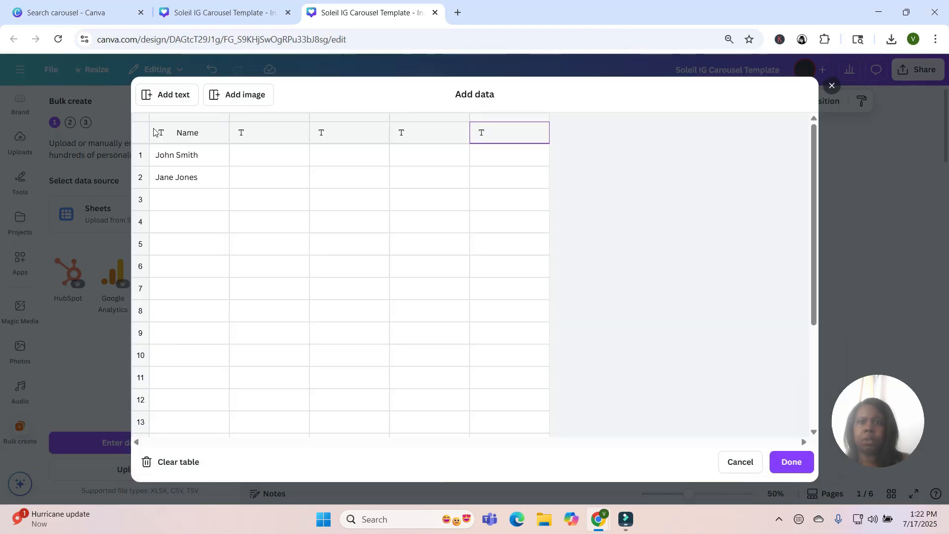
{"action": "left_click", "coordinate": [164, 94]}
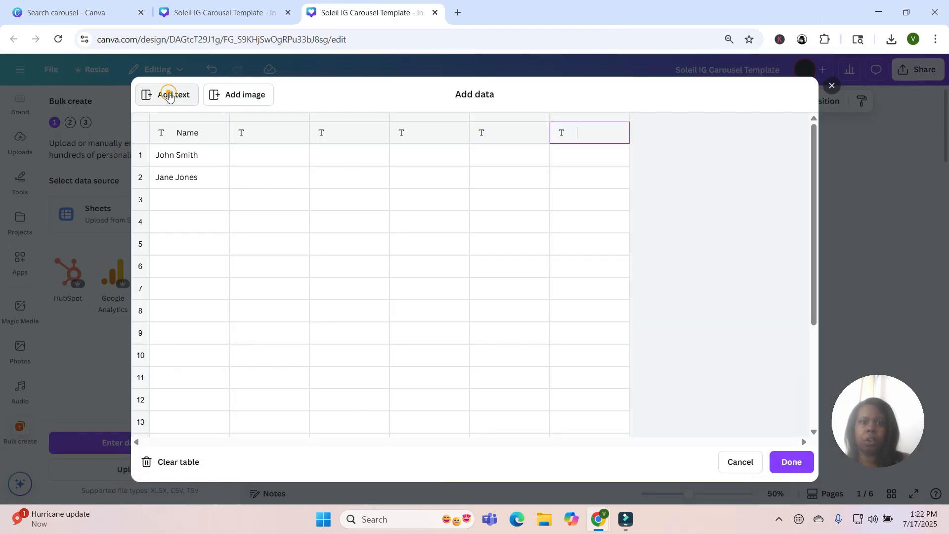
{"action": "left_click", "coordinate": [182, 157]}
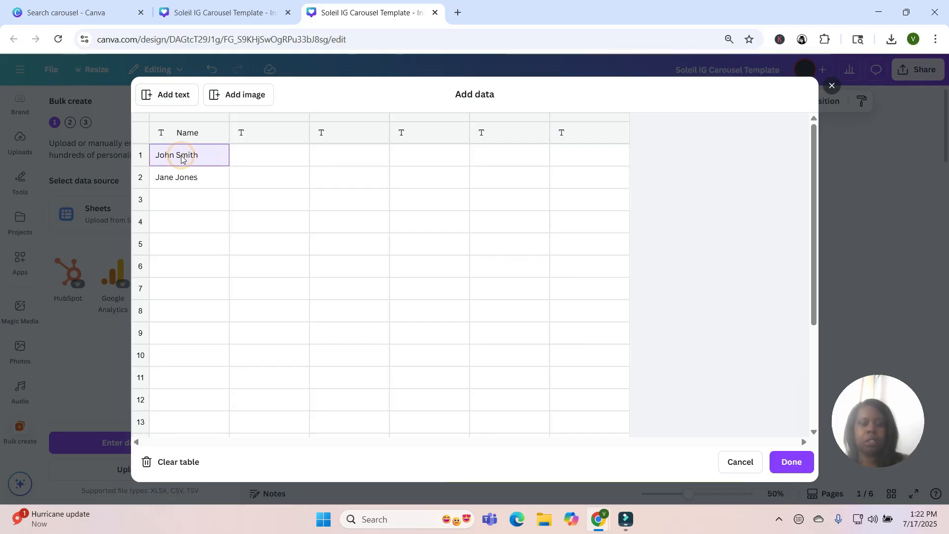
{"action": "left_click", "coordinate": [203, 192]}
{"action": "key", "text": "Up"}
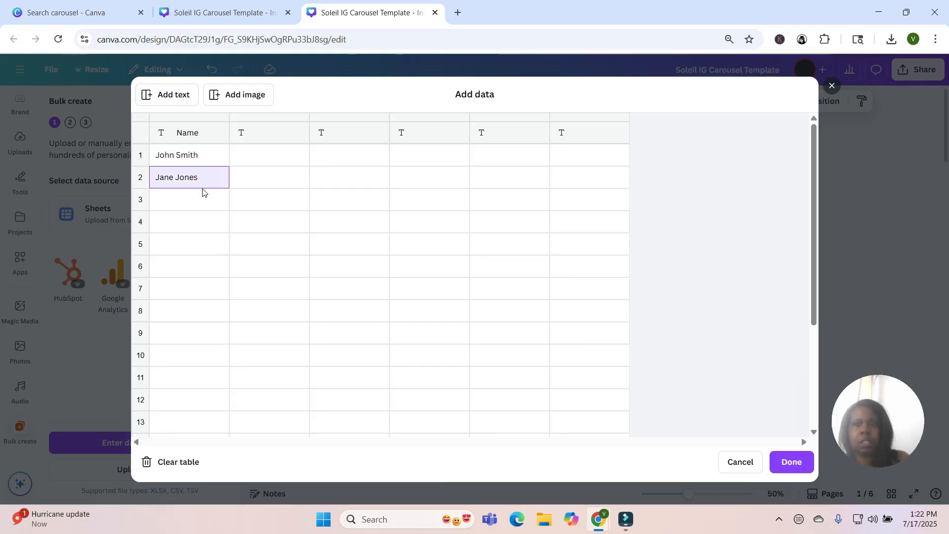
{"action": "key", "text": "Up"}
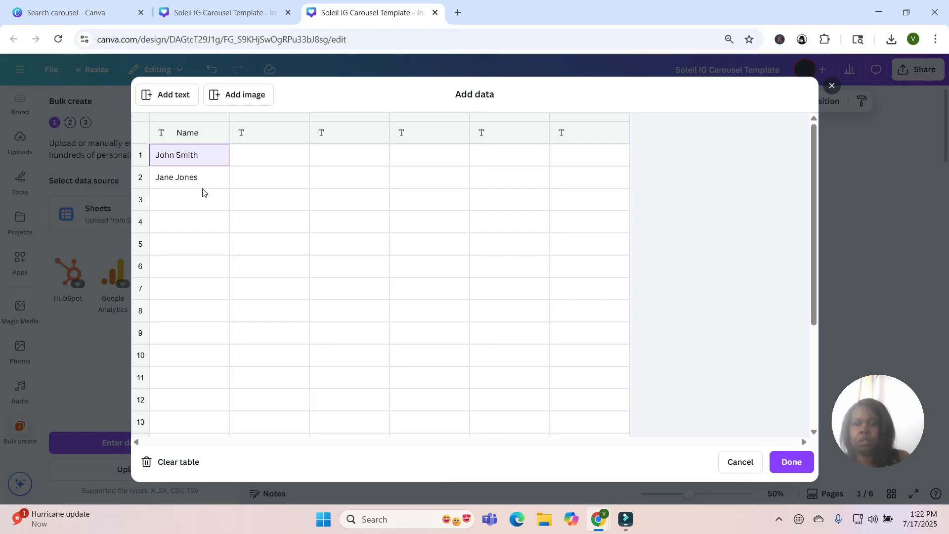
Step: Clear the sample data table and add six text columns to the remaining one
{"action": "left_click", "coordinate": [180, 463]}
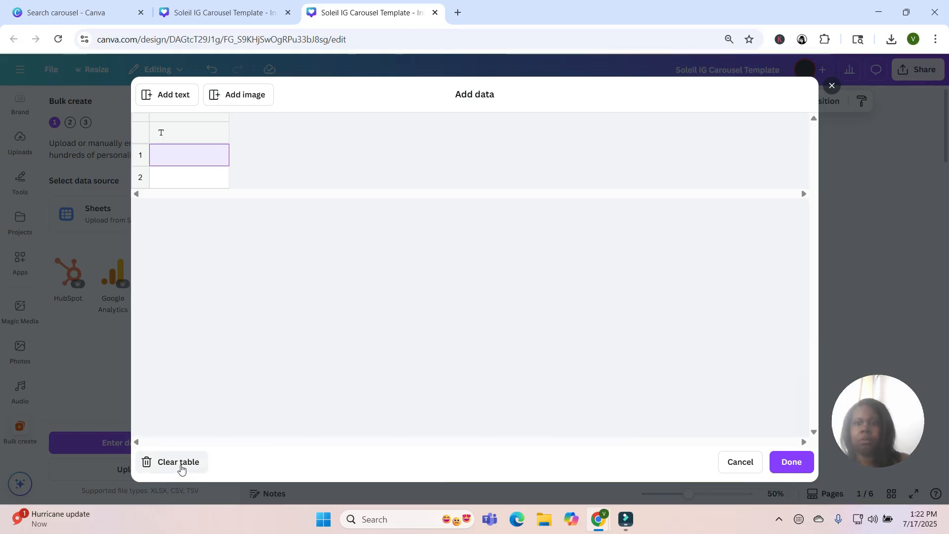
{"action": "left_click", "coordinate": [177, 101]}
{"action": "left_click", "coordinate": [177, 101]}
{"action": "left_click", "coordinate": [177, 102]}
{"action": "left_click", "coordinate": [177, 101]}
{"action": "left_click", "coordinate": [177, 101]}
{"action": "left_click", "coordinate": [177, 101]}
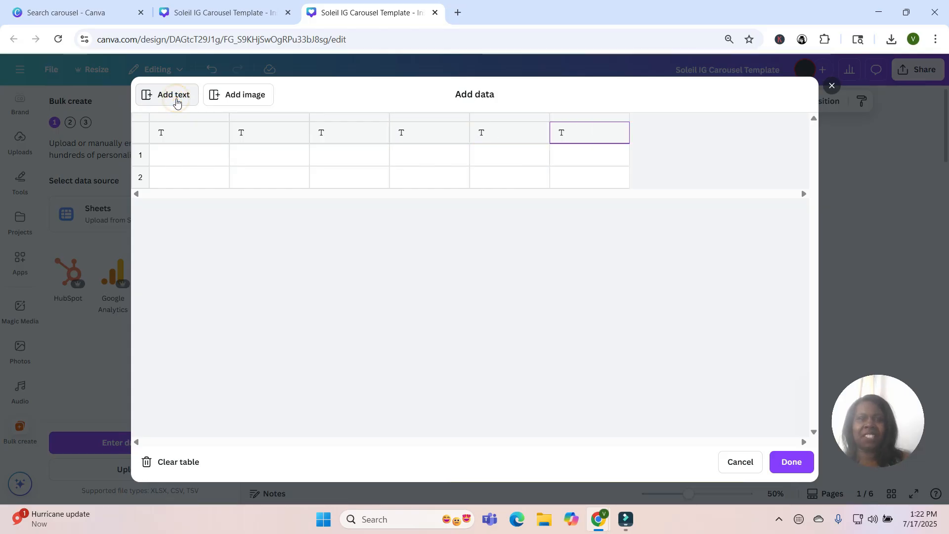
Step: Paste the copied carousel rows into the data table, starting at the first cell of row 1
{"action": "left_click", "coordinate": [169, 160]}
{"action": "key", "text": "ctrl+v"}
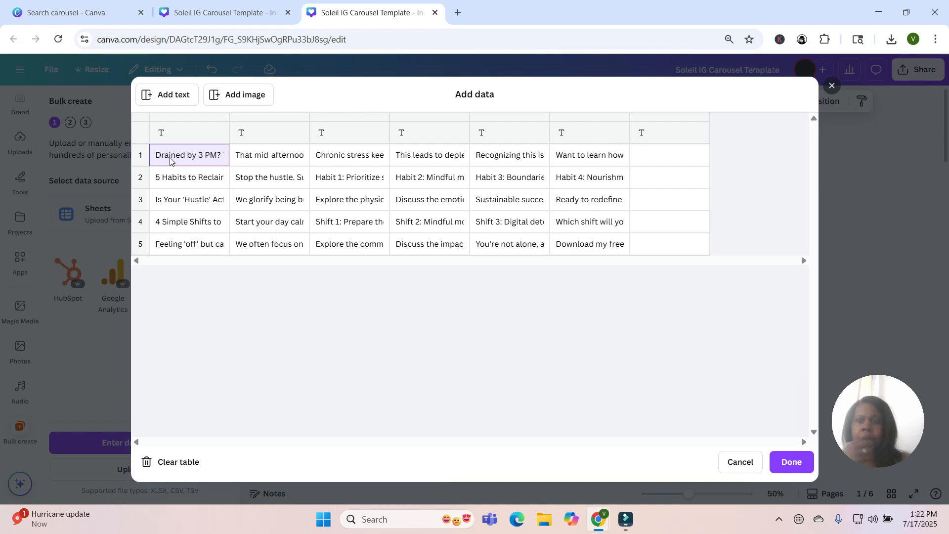
Step: Name the first three data table columns Hook, Content 1 and Content 2
{"action": "left_click", "coordinate": [182, 138]}
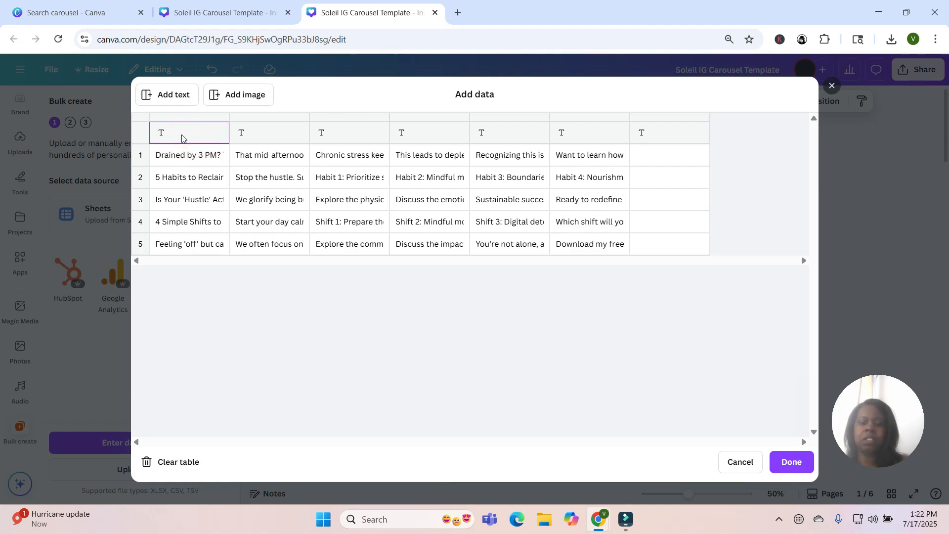
{"action": "type", "text": "Hook"}
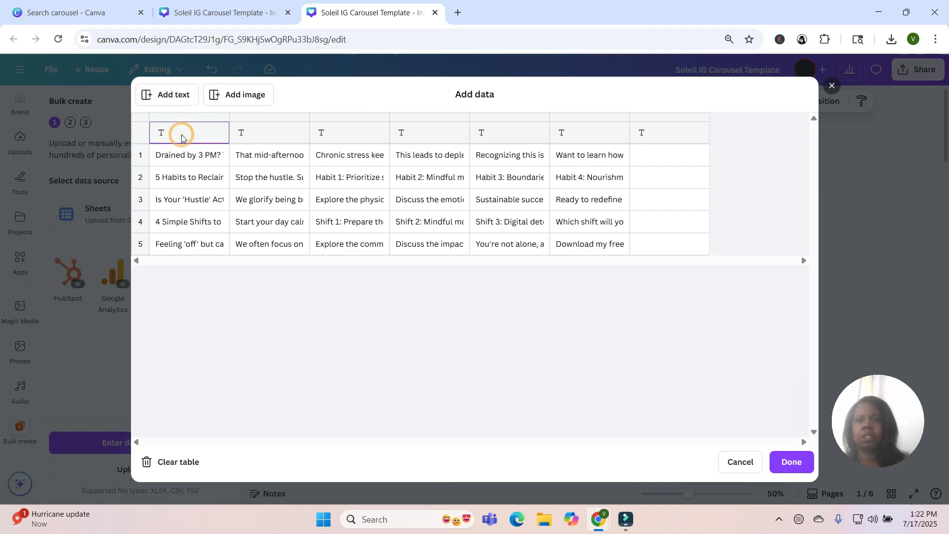
{"action": "key", "text": "Tab"}
{"action": "key", "text": "Tab"}
{"action": "key", "text": "shift+Tab"}
{"action": "type", "text": "Content 1"}
{"action": "key", "text": "Tab"}
{"action": "type", "text": "Content 2"}
Step: Name the next three columns Content 3, Content 4 and CTA, and finish the data entry
{"action": "key", "text": "Tab"}
{"action": "type", "text": "Content"}
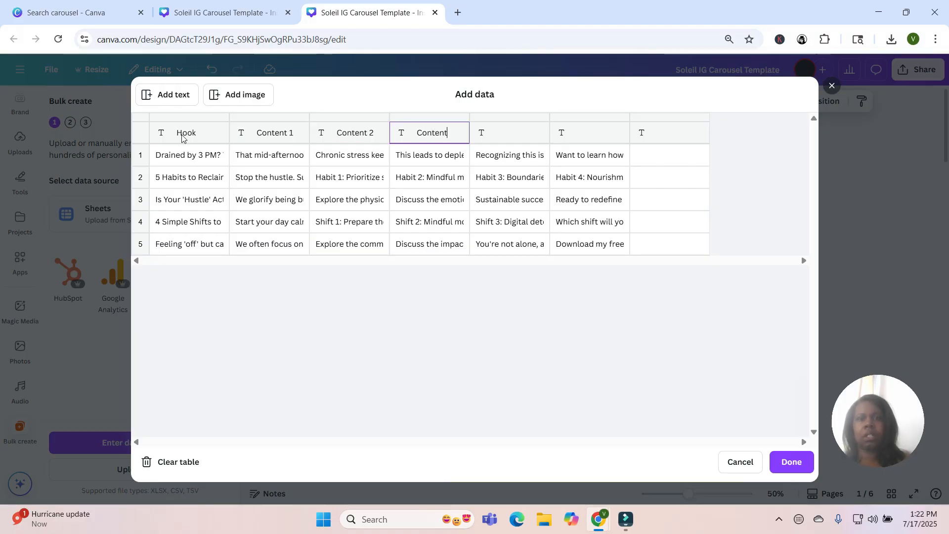
{"action": "type", "text": " 3"}
{"action": "key", "text": "Tab"}
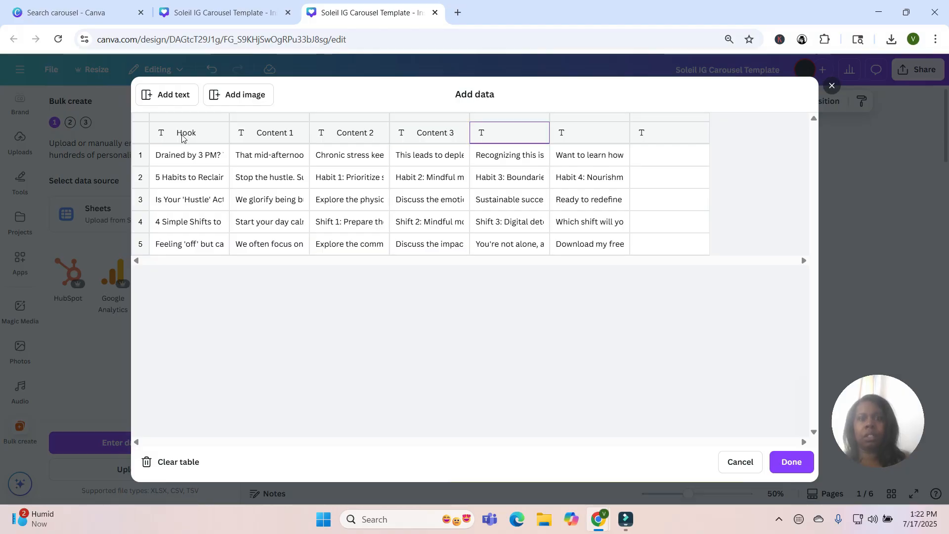
{"action": "type", "text": "Content 4"}
{"action": "key", "text": "Tab"}
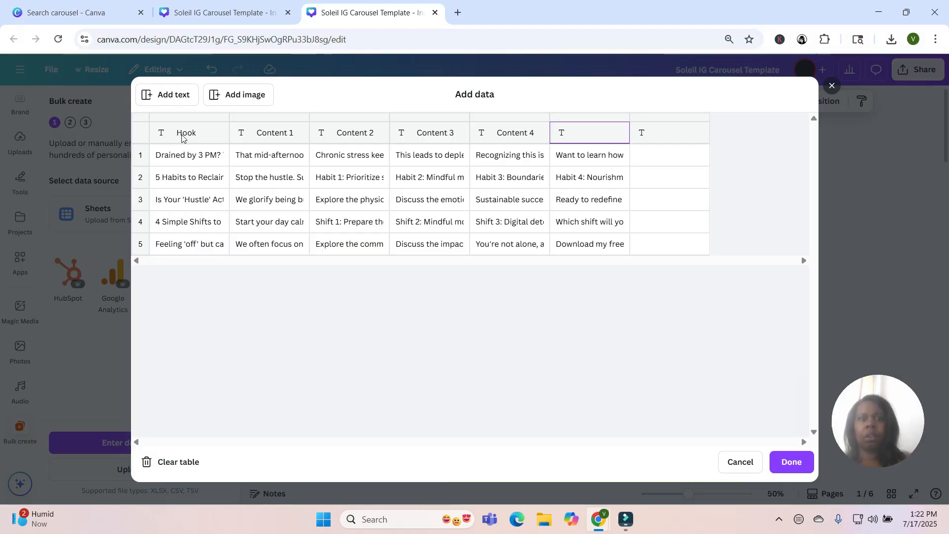
{"action": "type", "text": "CTA"}
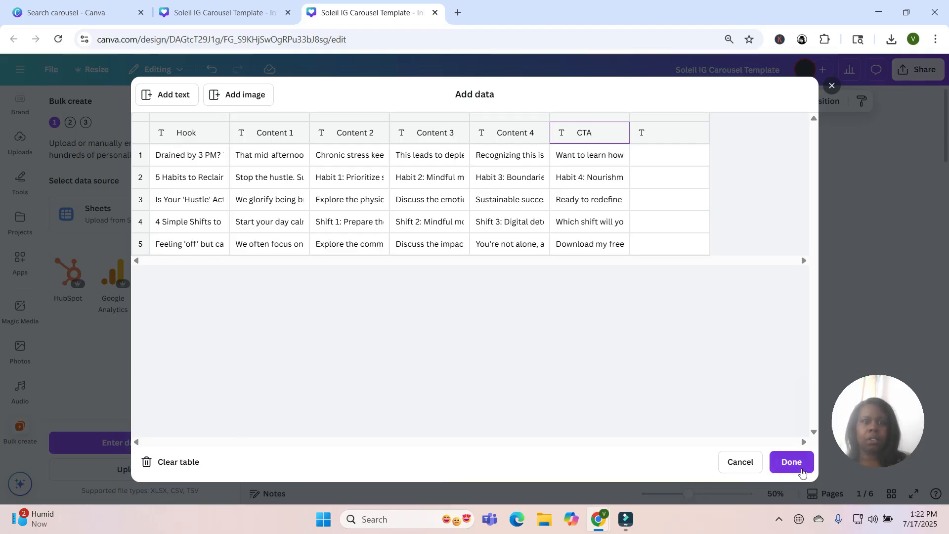
{"action": "left_click", "coordinate": [791, 462]}
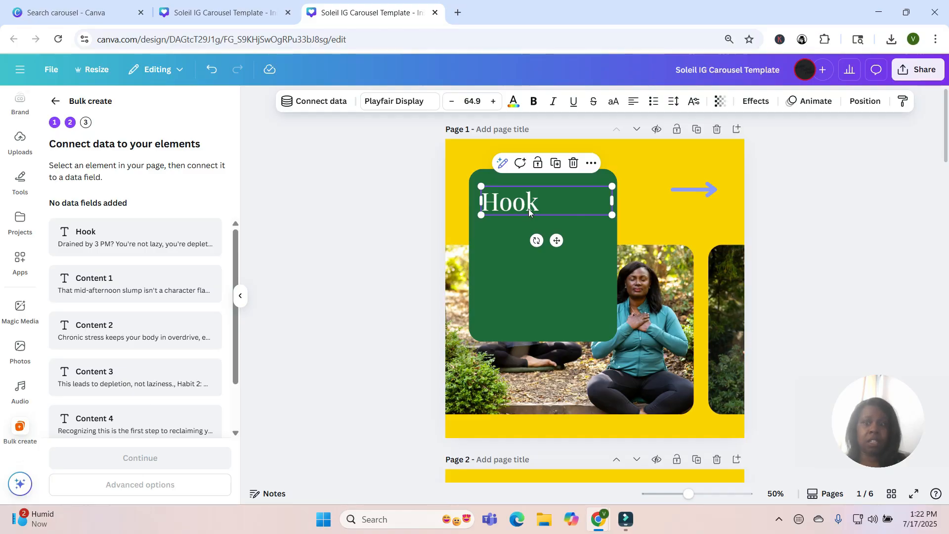
Step: Connect the Hook text on page 1 to the Hook data field
{"action": "left_click", "coordinate": [110, 232]}
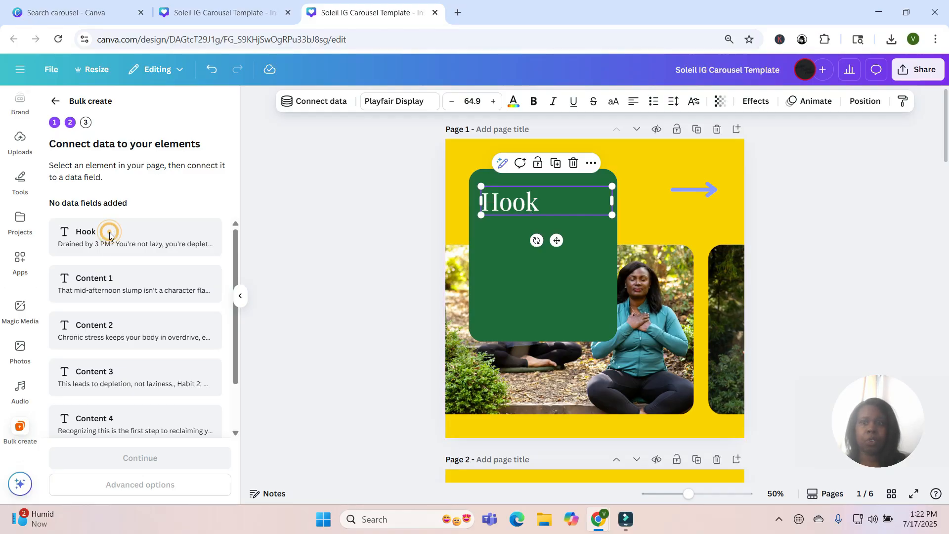
{"action": "left_click", "coordinate": [110, 232]}
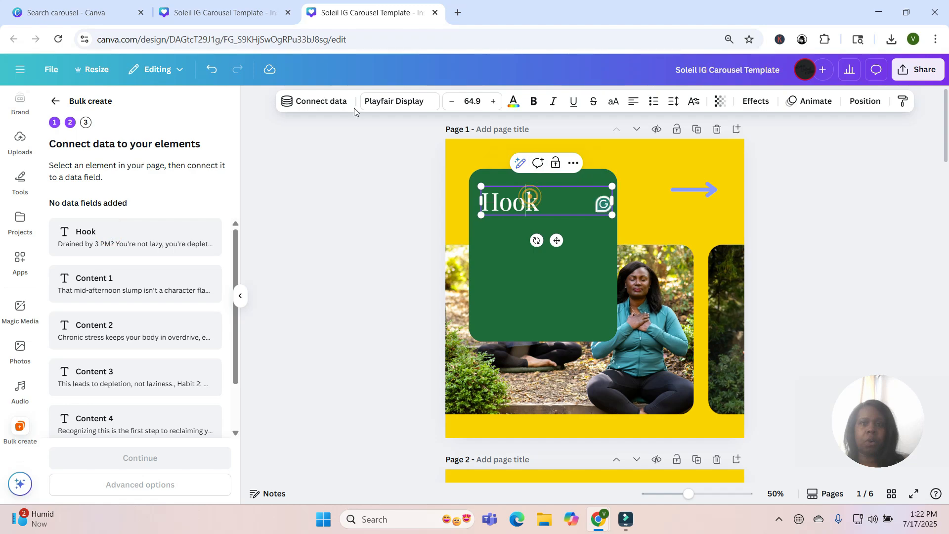
{"action": "left_click", "coordinate": [299, 105]}
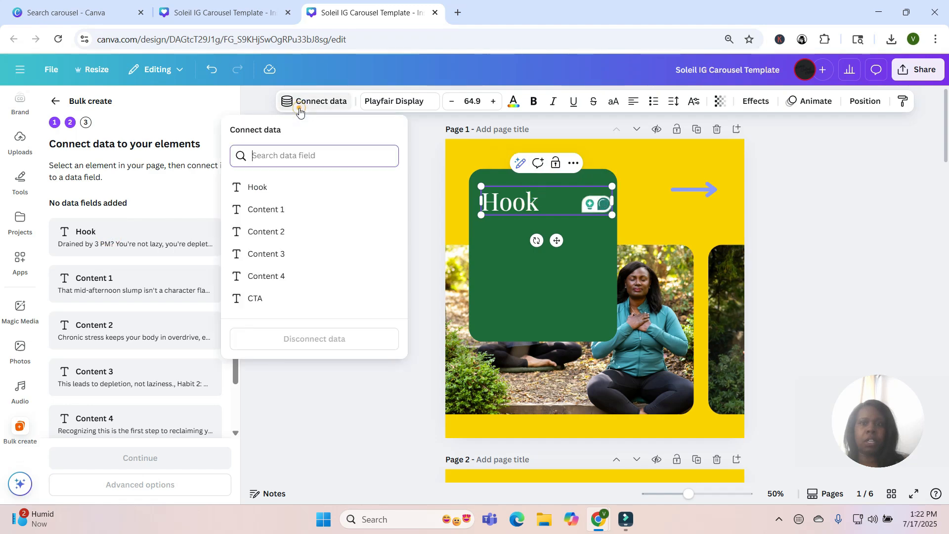
{"action": "left_click", "coordinate": [266, 190]}
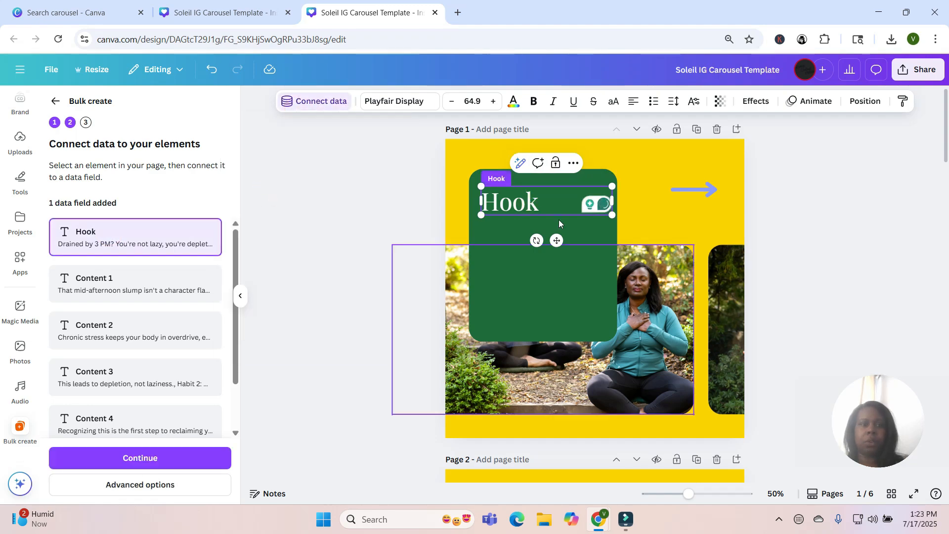
Step: Connect the "Slide 1 Content" text on page 2 to the Content 1 data field
{"action": "left_click_drag", "start_coordinate": [946, 157], "coordinate": [946, 218]}
{"action": "left_click", "coordinate": [576, 201]}
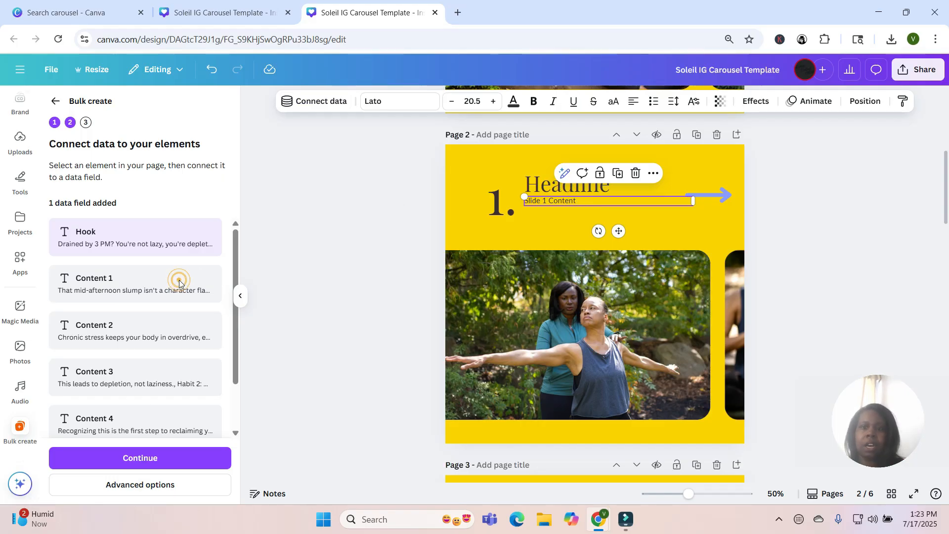
{"action": "left_click", "coordinate": [324, 111]}
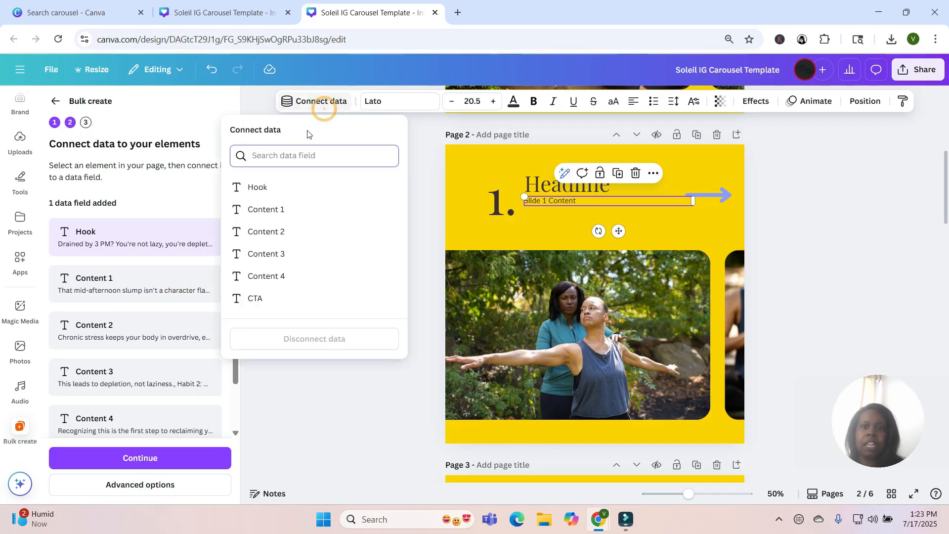
{"action": "left_click", "coordinate": [282, 209]}
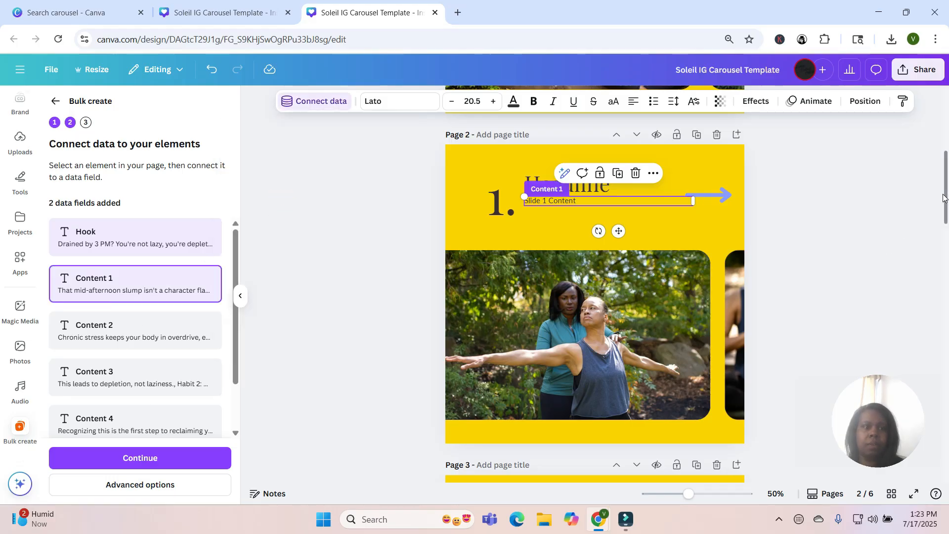
Step: Connect the "Slide 2 Content" text on page 3 to the Content 2 data field
{"action": "left_click_drag", "start_coordinate": [947, 199], "coordinate": [946, 271]}
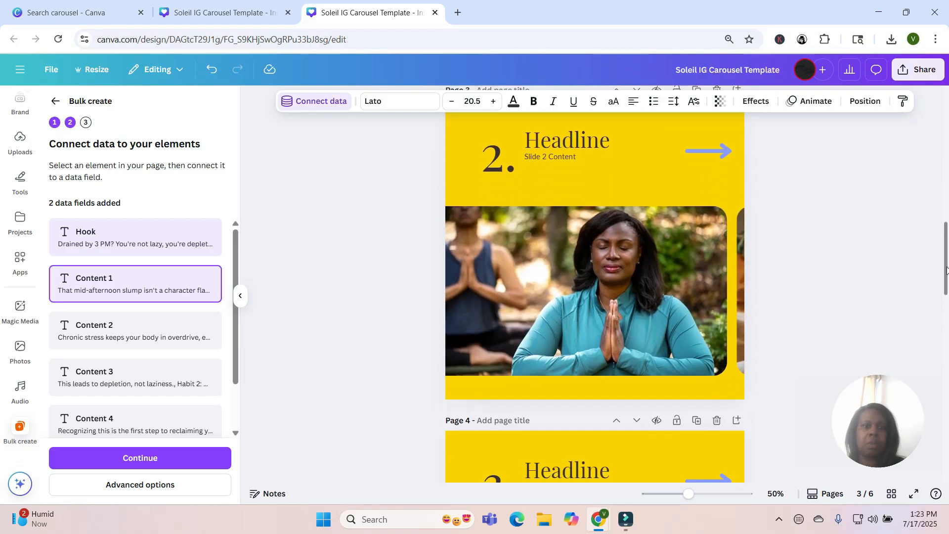
{"action": "left_click", "coordinate": [591, 158]}
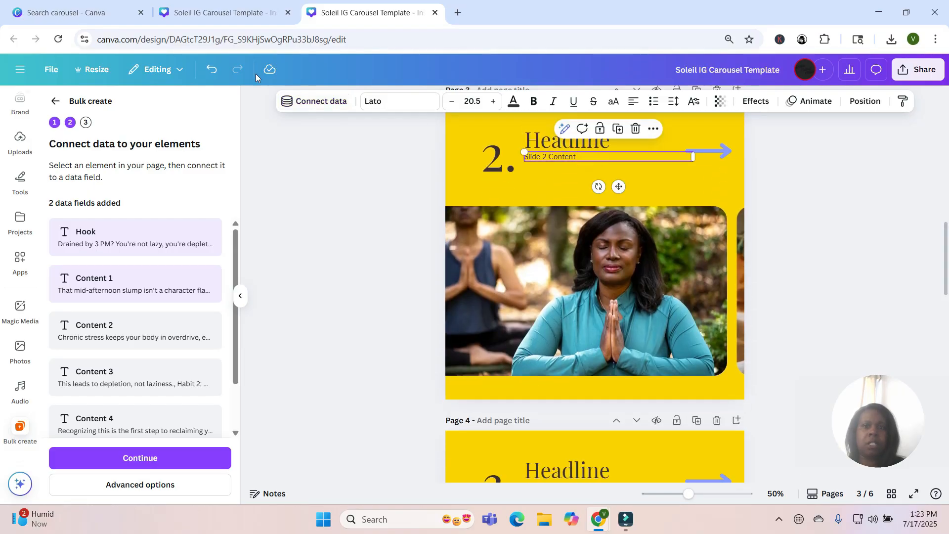
{"action": "left_click", "coordinate": [326, 101]}
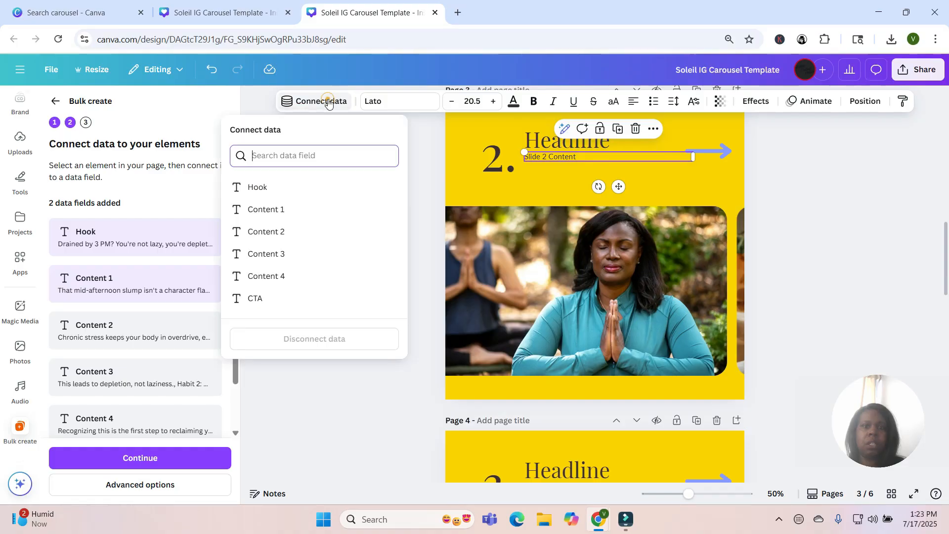
{"action": "left_click", "coordinate": [278, 233]}
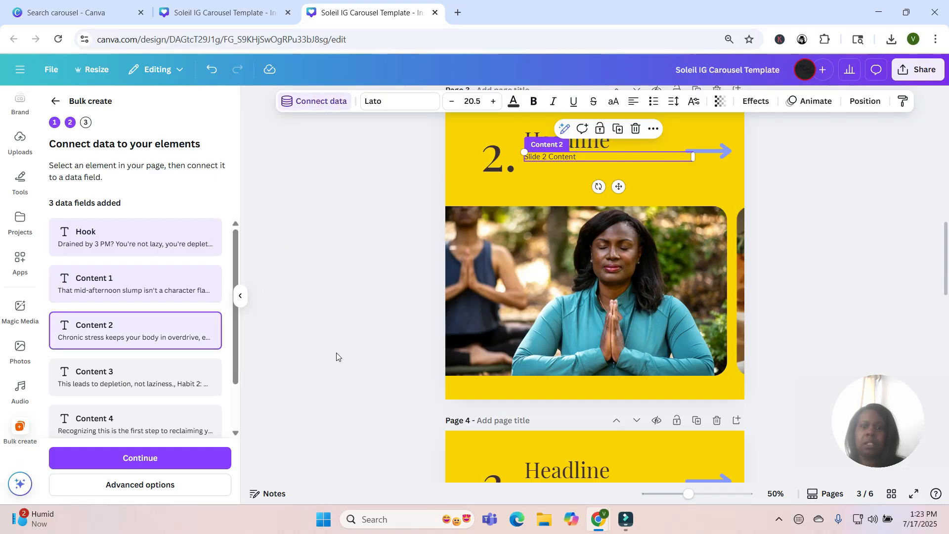
Step: Connect the "Slide 3 Content" text on page 4 to the Content 3 data field
{"action": "left_click_drag", "start_coordinate": [946, 271], "coordinate": [946, 321]}
{"action": "left_click", "coordinate": [564, 231]}
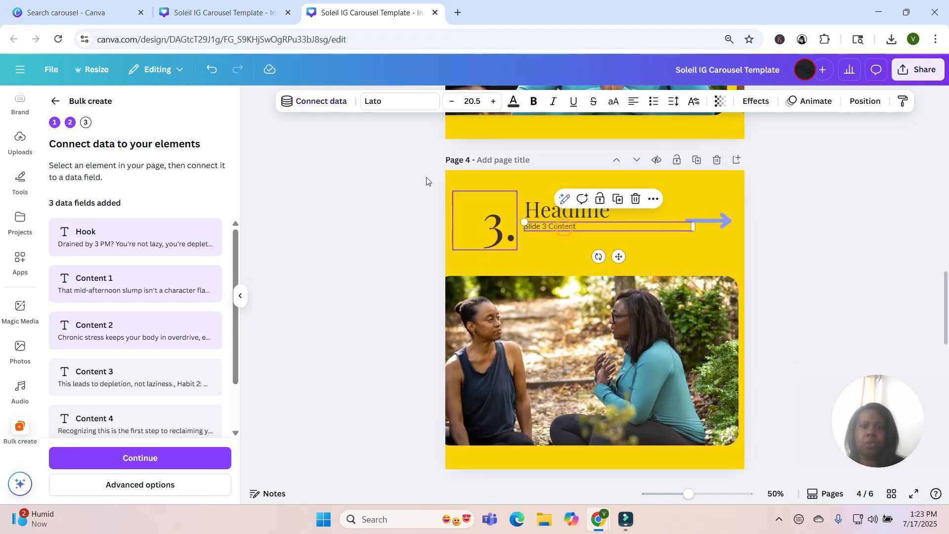
{"action": "left_click", "coordinate": [311, 108]}
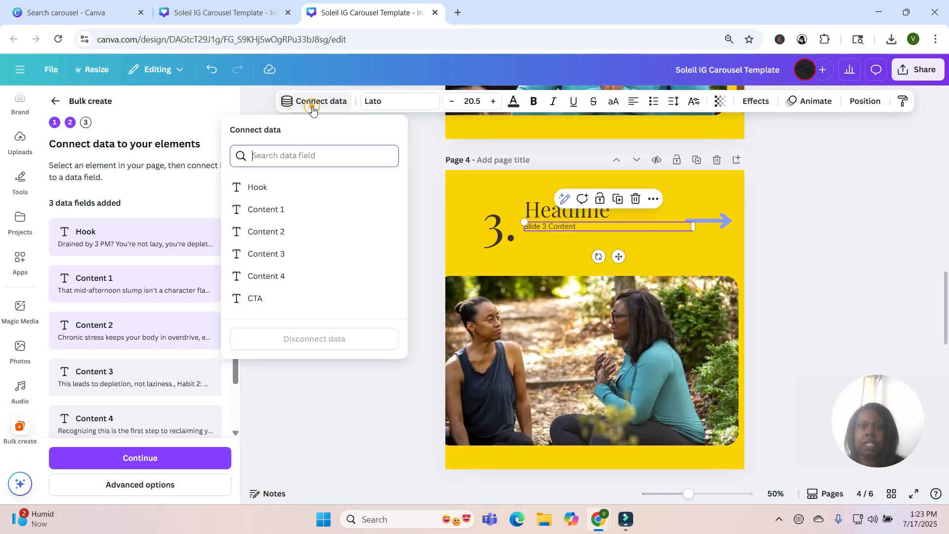
{"action": "left_click", "coordinate": [270, 254]}
Step: Connect the content text under the headline on page 5 to the Content 4 data field
{"action": "left_click_drag", "start_coordinate": [946, 277], "coordinate": [946, 355]}
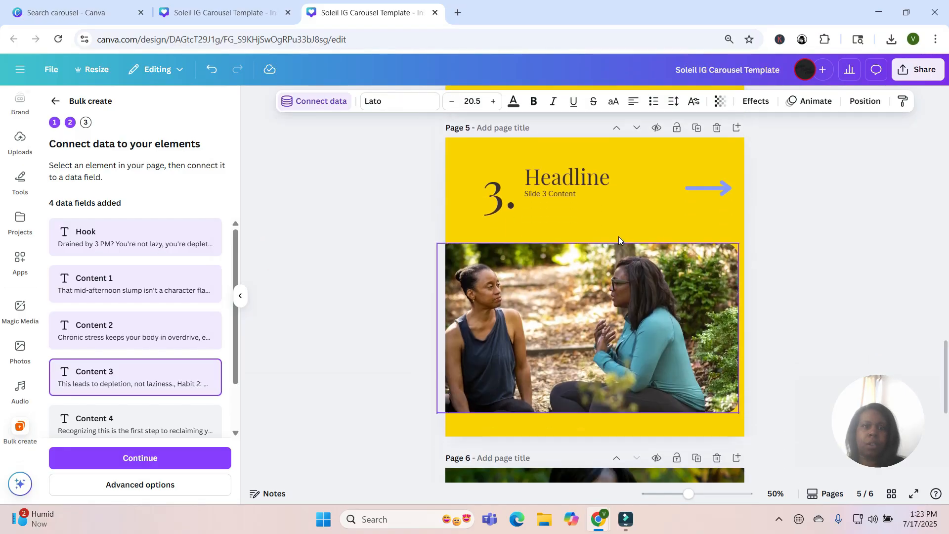
{"action": "left_click", "coordinate": [547, 195]}
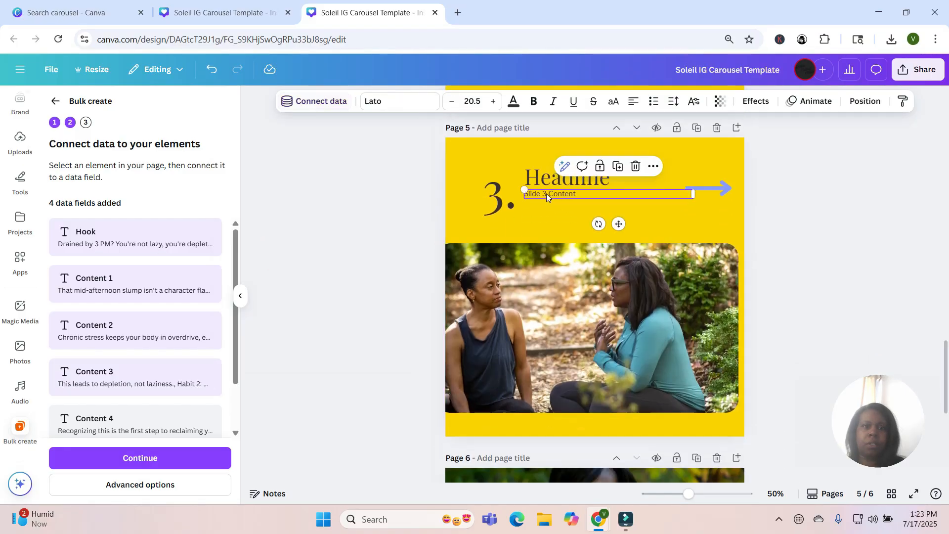
{"action": "left_click", "coordinate": [324, 101]}
{"action": "left_click", "coordinate": [276, 277]}
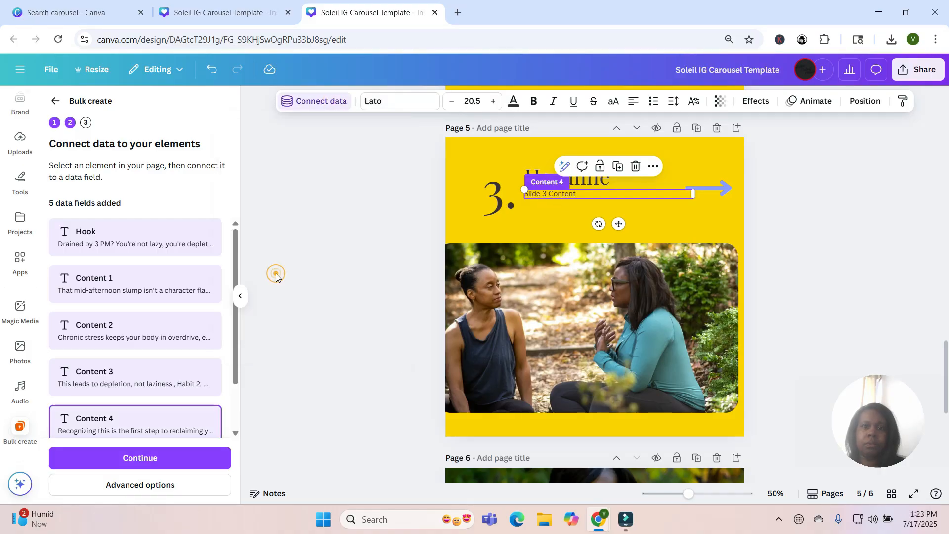
Step: Connect the "Soft CTA" text on page 6 to the CTA data field
{"action": "scroll", "coordinate": [947, 362], "scroll_direction": "down", "scroll_amount": 5}
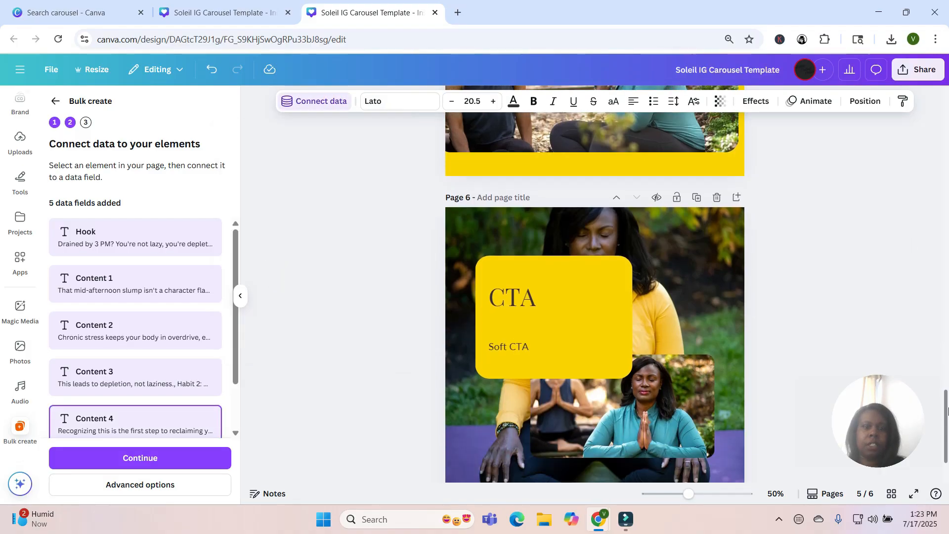
{"action": "left_click", "coordinate": [535, 349]}
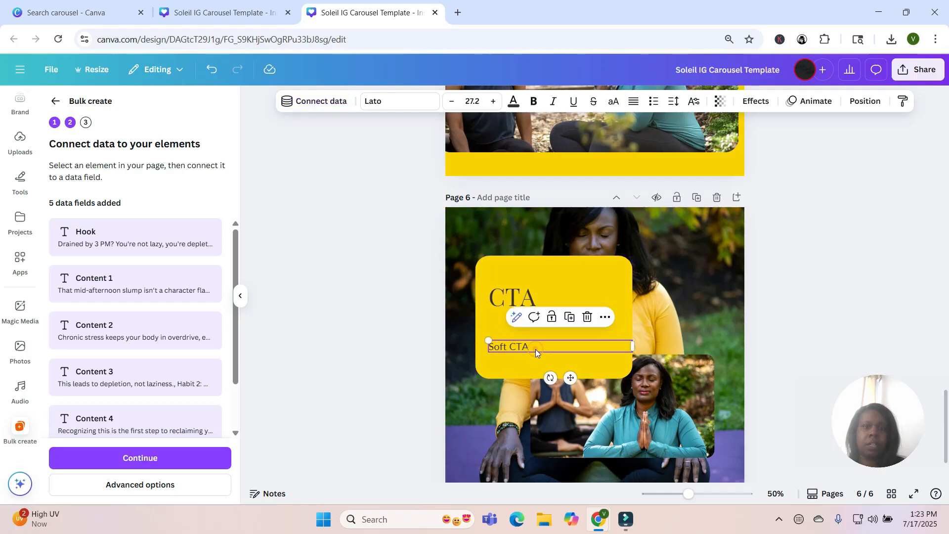
{"action": "left_click", "coordinate": [326, 101]}
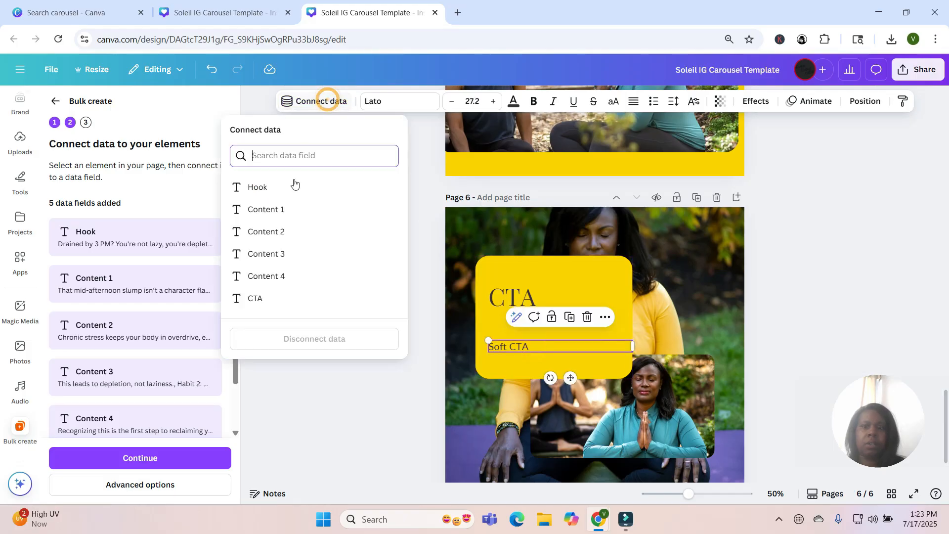
{"action": "left_click", "coordinate": [267, 298]}
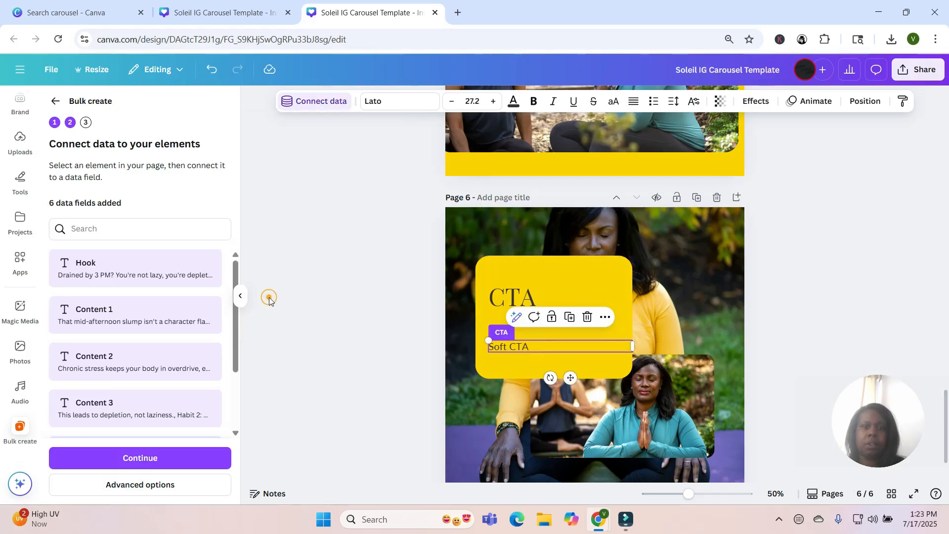
Step: Generate designs from all five data rows and open the bulk-created Soleil IG Carousel Template design from the projects
{"action": "left_click", "coordinate": [189, 457]}
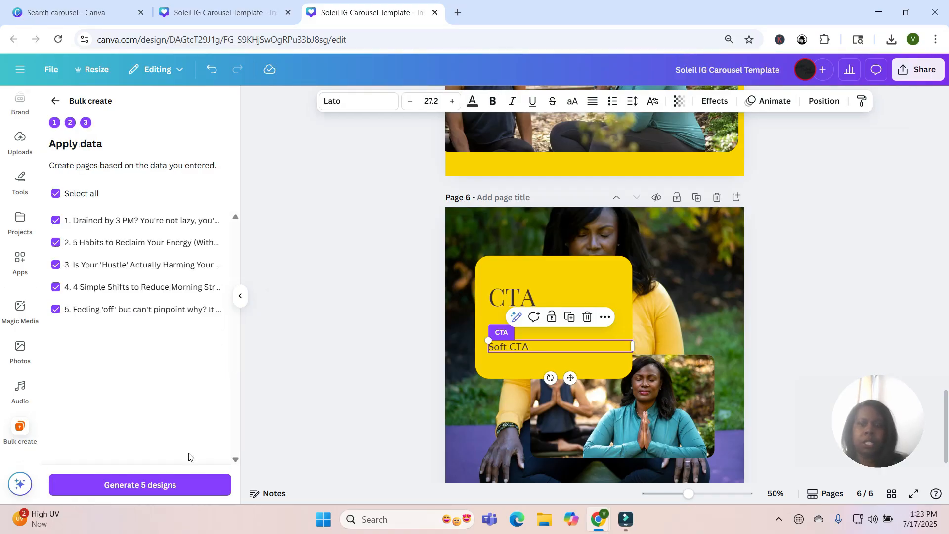
{"action": "left_click", "coordinate": [165, 491]}
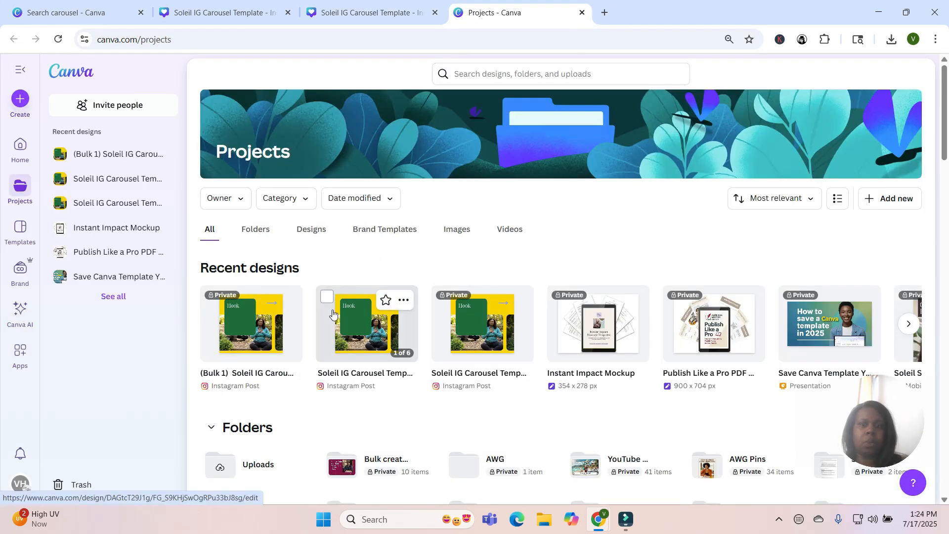
{"action": "left_click", "coordinate": [227, 330]}
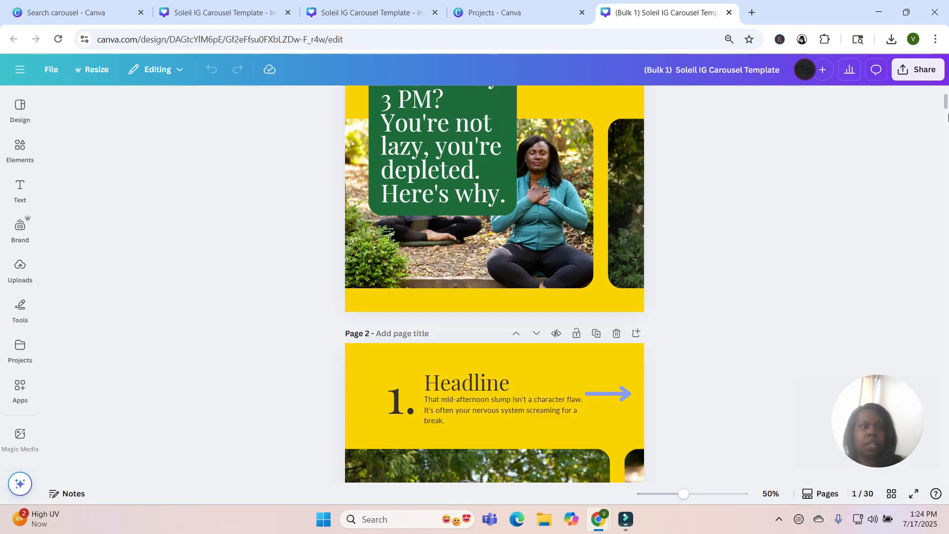
Step: Reduce the font size of the call-to-action text below the CTA heading on page 6 to 18.2
{"action": "left_click_drag", "start_coordinate": [946, 107], "coordinate": [947, 167]}
{"action": "left_click", "coordinate": [437, 280]}
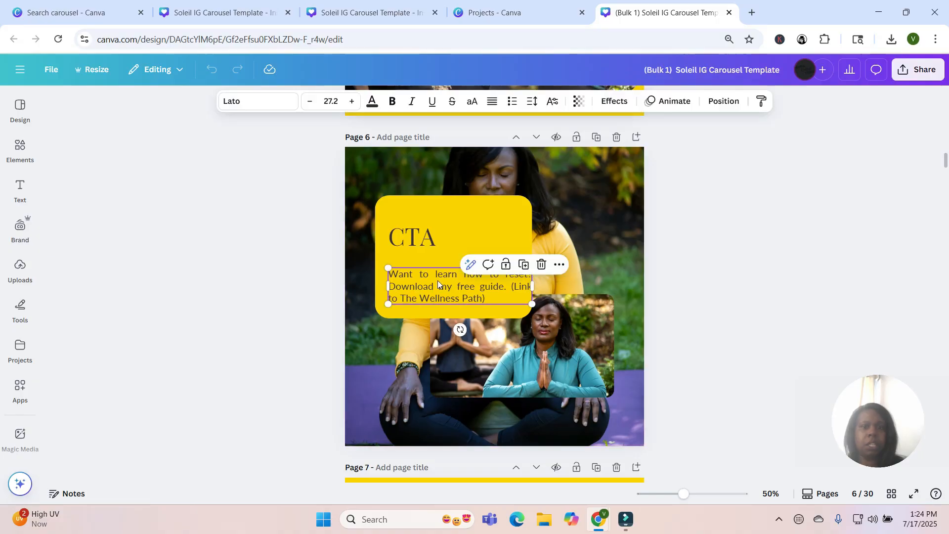
{"action": "double_click", "coordinate": [437, 280]}
{"action": "left_click", "coordinate": [309, 102]}
{"action": "left_click", "coordinate": [309, 102]}
{"action": "left_click", "coordinate": [309, 101]}
{"action": "left_click", "coordinate": [308, 101]}
{"action": "left_click", "coordinate": [308, 101]}
{"action": "left_click", "coordinate": [309, 102]}
{"action": "left_click", "coordinate": [309, 102]}
{"action": "left_click", "coordinate": [308, 101]}
{"action": "left_click", "coordinate": [309, 102]}
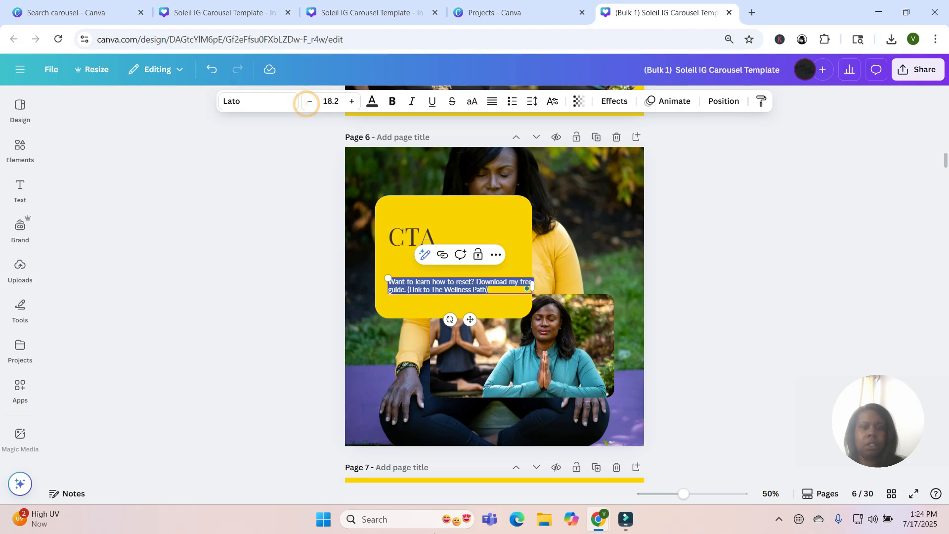
{"action": "left_click", "coordinate": [623, 525]}
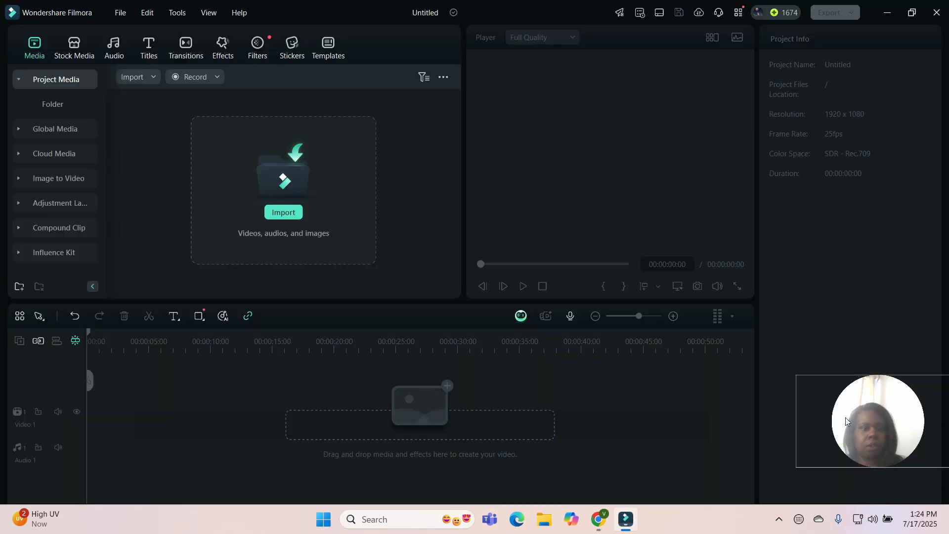